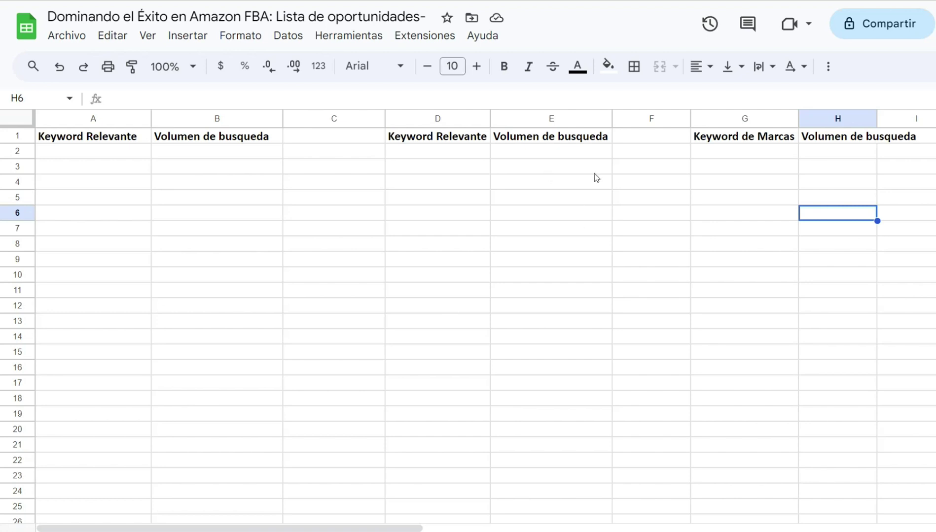
pyautogui.click(685, 259)
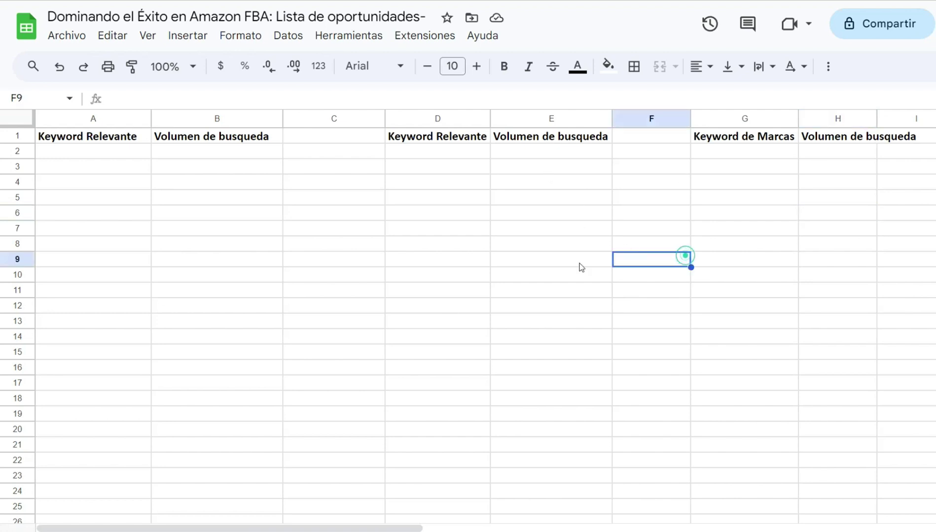
pyautogui.click(80, 142)
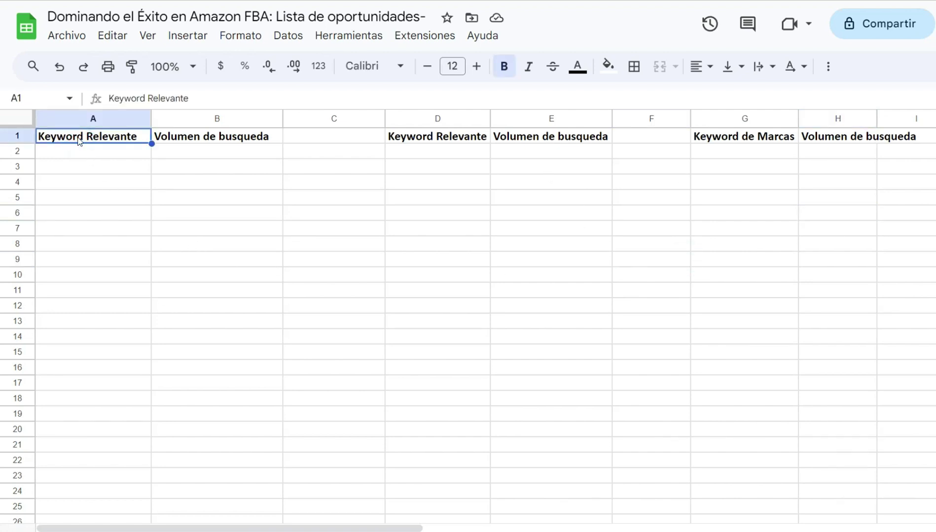
pyautogui.click(233, 138)
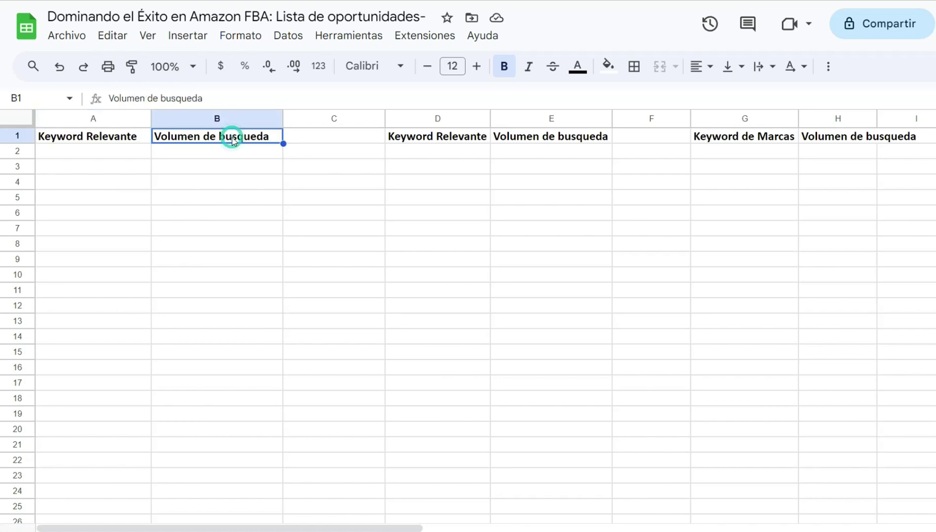
# Change the heading in D1 to "Keyword Menos Relevante" and fit column D's width to its text
pyautogui.click(419, 141)
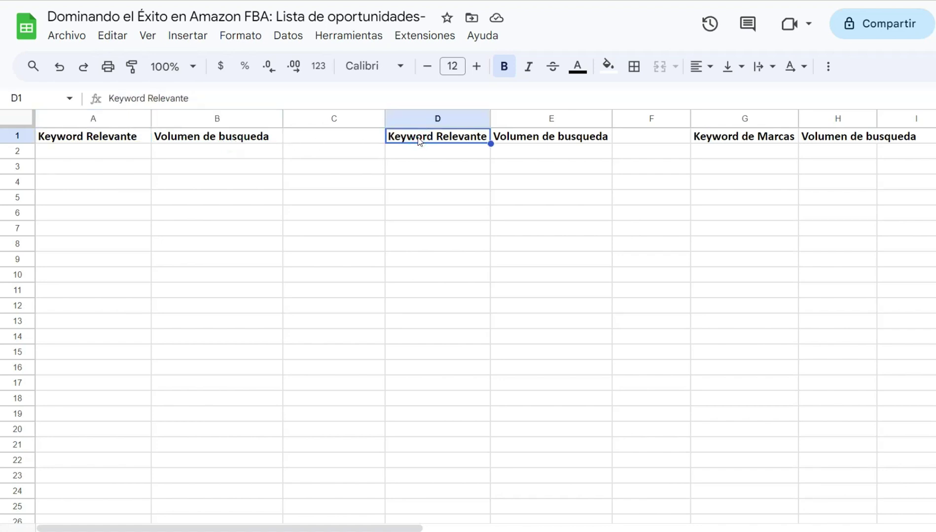
pyautogui.doubleClick(419, 141)
pyautogui.click(434, 138)
pyautogui.write('Menos')
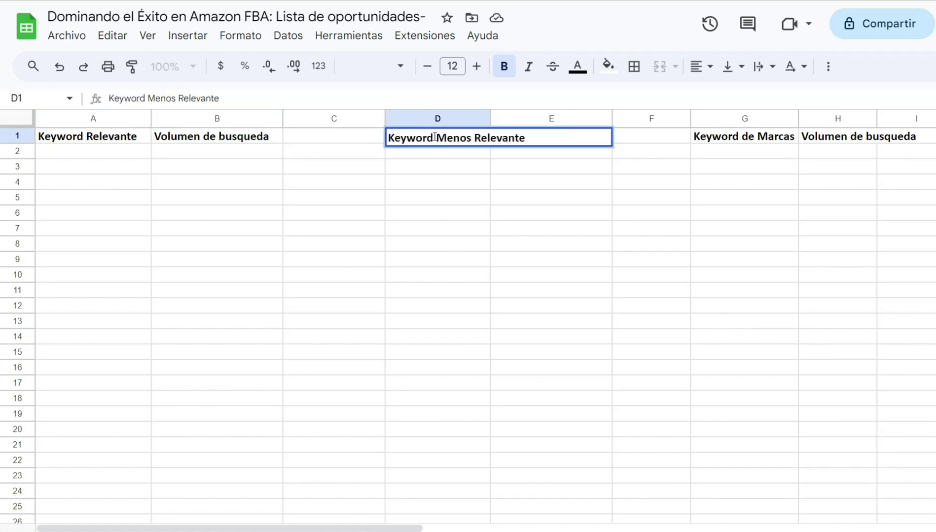
pyautogui.press('Tab')
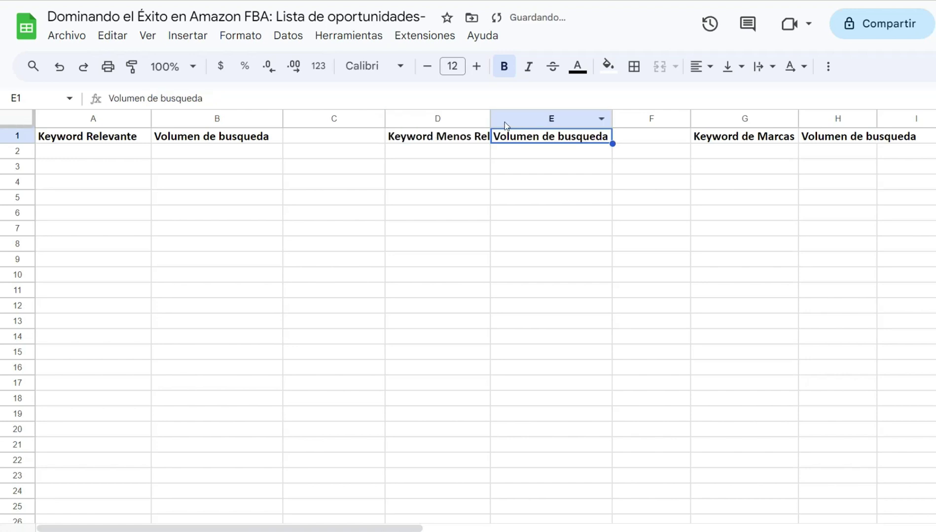
pyautogui.doubleClick(490, 118)
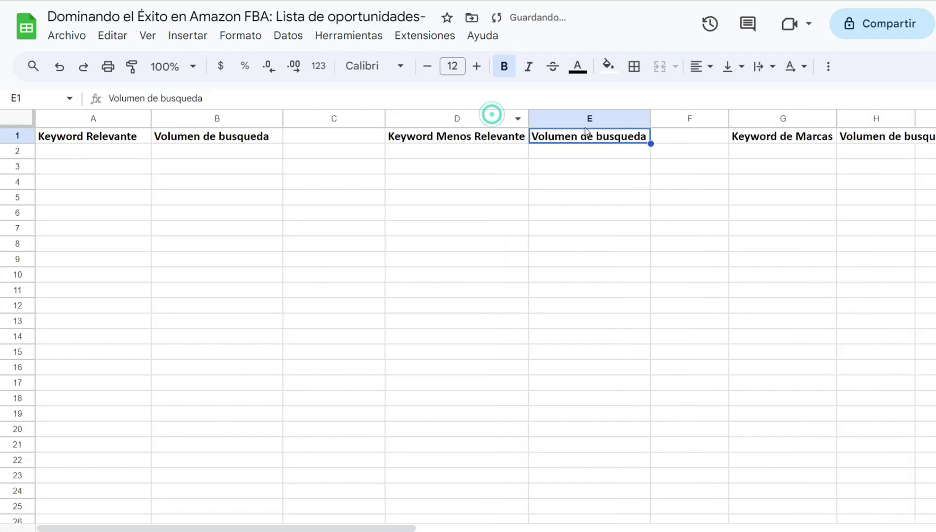
# Fit the width of column H to its "Volumen de busqueda" heading
pyautogui.click(791, 141)
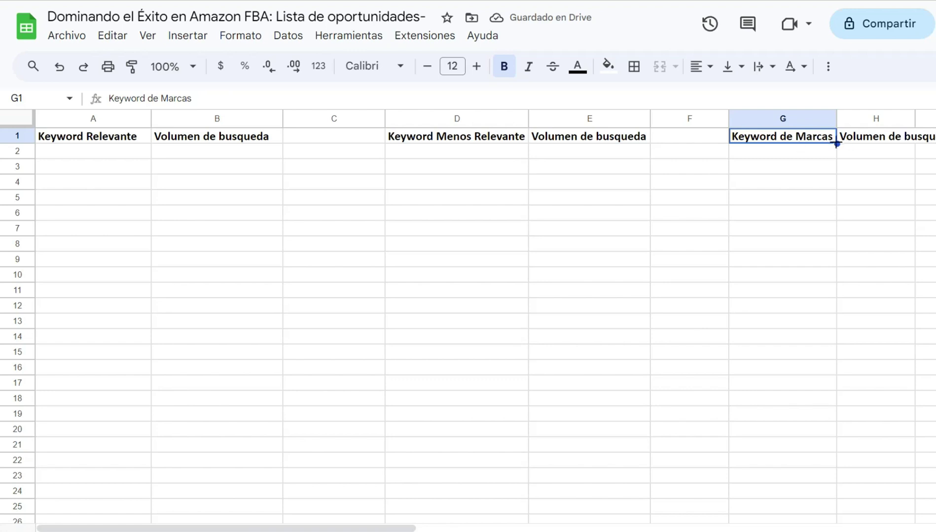
pyautogui.click(877, 140)
pyautogui.doubleClick(915, 118)
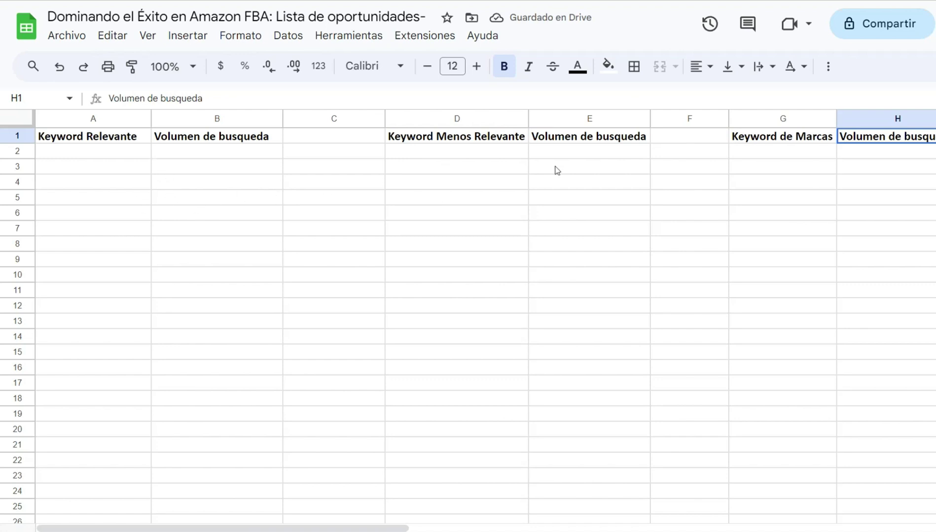
pyautogui.moveTo(112, 151); pyautogui.dragTo(96, 496)
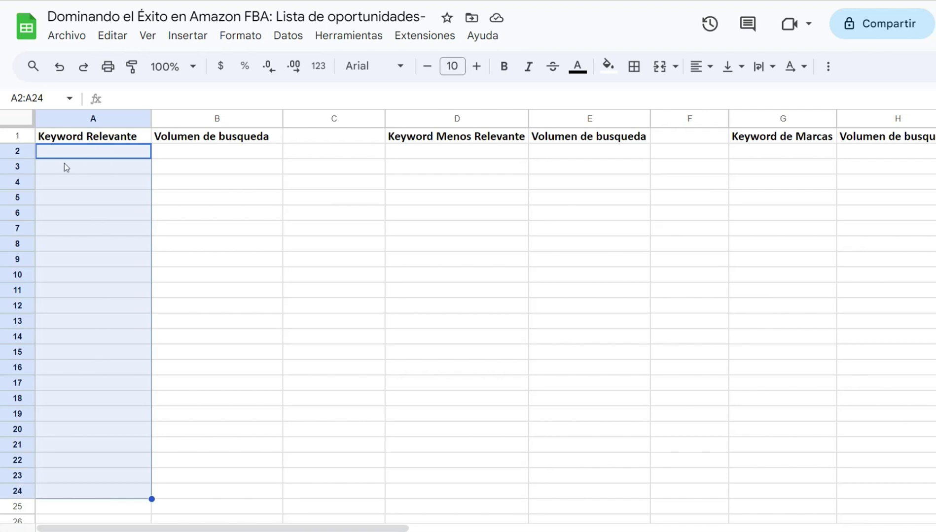
pyautogui.click(460, 156)
pyautogui.moveTo(460, 157); pyautogui.dragTo(472, 329)
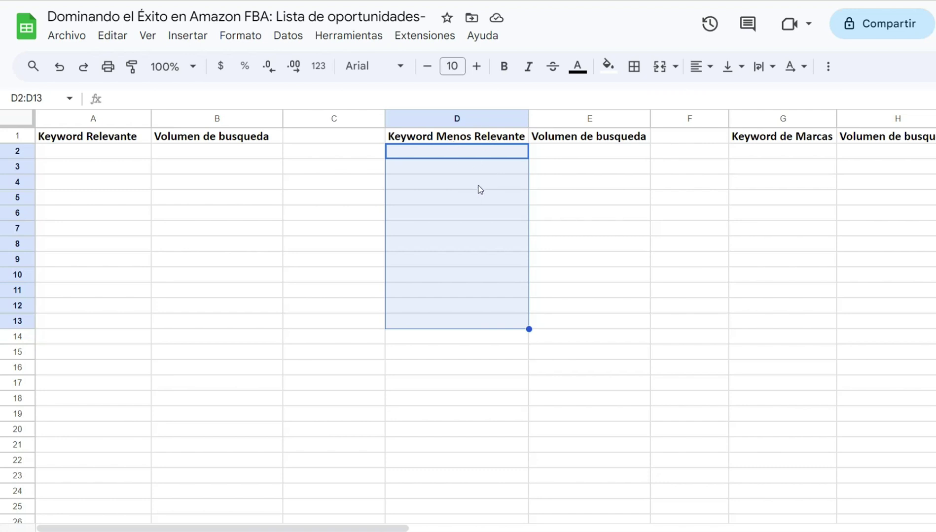
pyautogui.moveTo(774, 154); pyautogui.dragTo(784, 329)
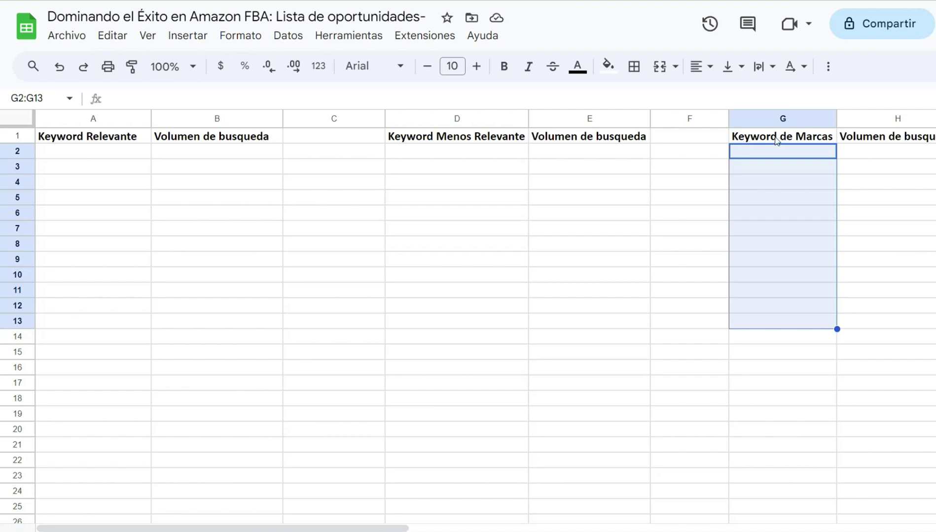
pyautogui.click(747, 181)
pyautogui.moveTo(772, 153); pyautogui.dragTo(795, 368)
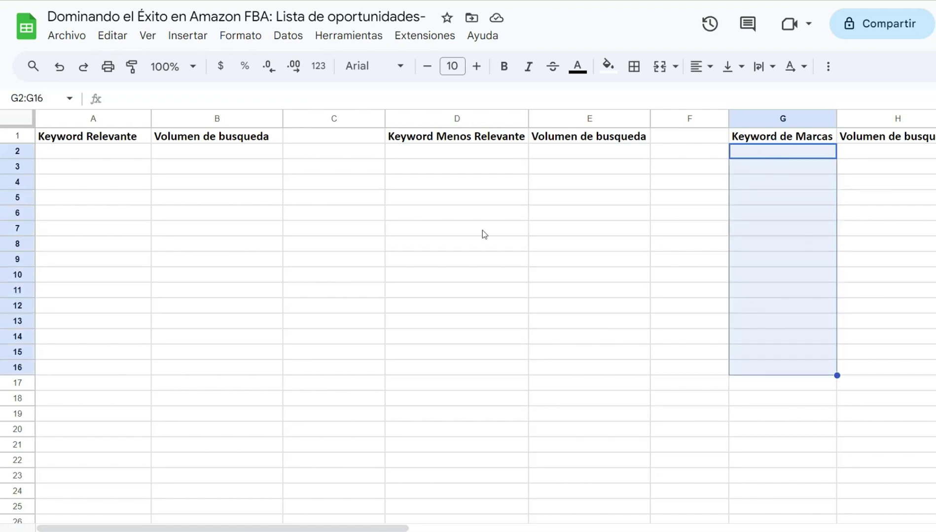
pyautogui.moveTo(77, 150); pyautogui.dragTo(82, 324)
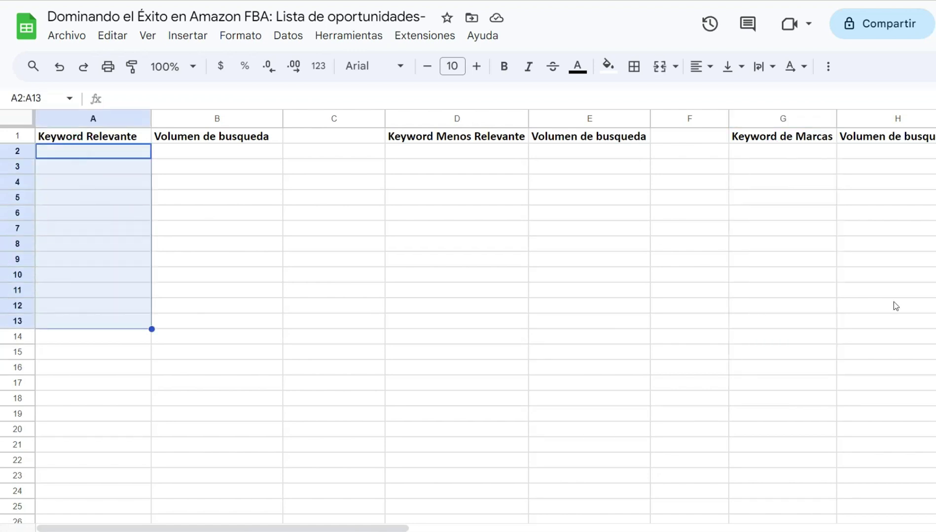
pyautogui.moveTo(804, 151); pyautogui.dragTo(811, 345)
pyautogui.moveTo(872, 152); pyautogui.dragTo(844, 211)
pyautogui.moveTo(774, 157); pyautogui.dragTo(785, 333)
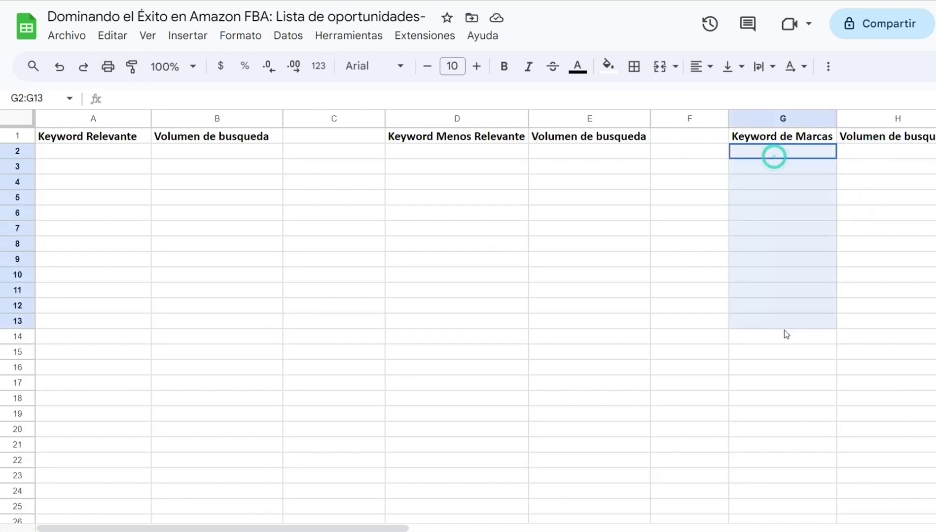
pyautogui.moveTo(784, 331); pyautogui.dragTo(783, 331)
pyautogui.click(682, 246)
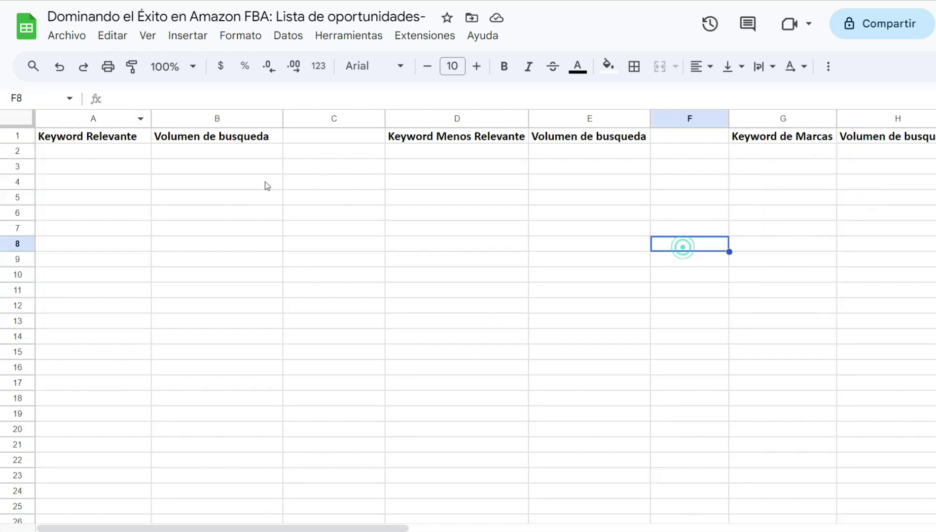
pyautogui.click(309, 230)
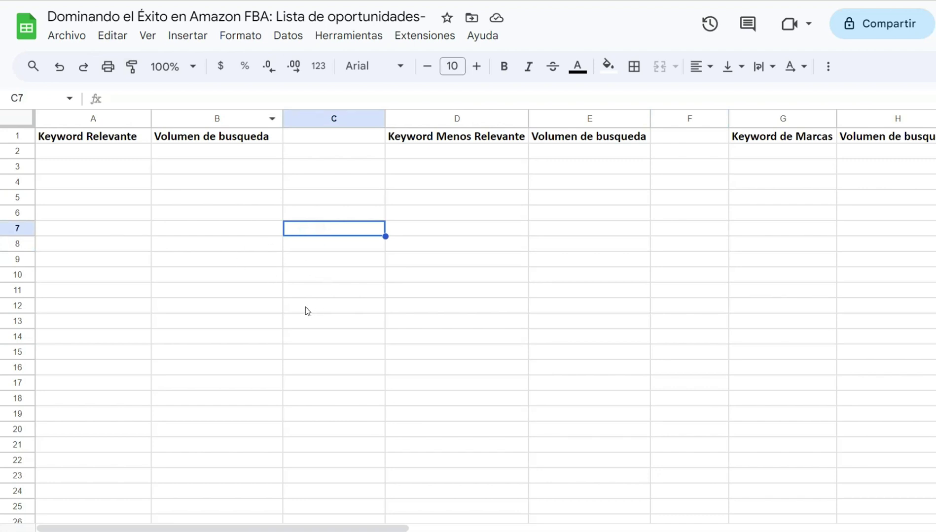
pyautogui.click(869, 30)
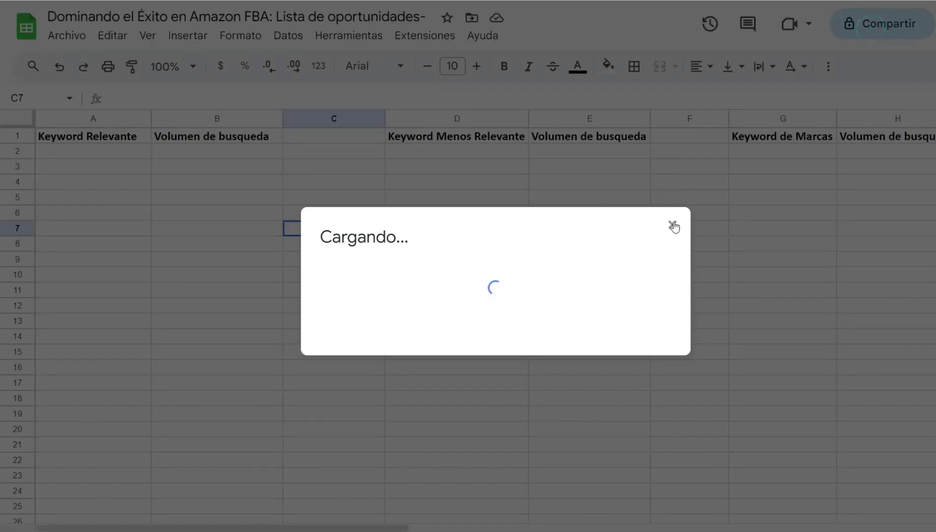
pyautogui.click(673, 226)
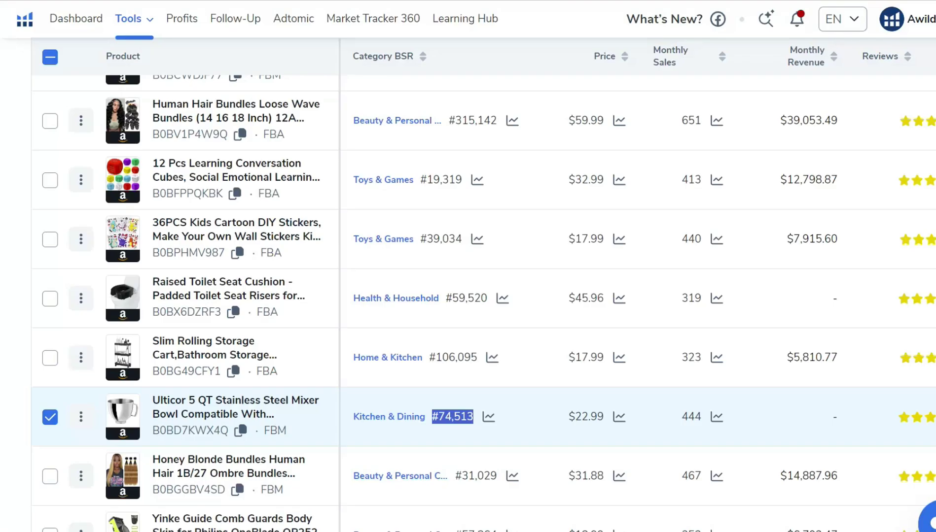
# Switch to Helium 10 and open the Cerebro reverse product lookup tool for keyword research
pyautogui.scroll(5, 246, 211)
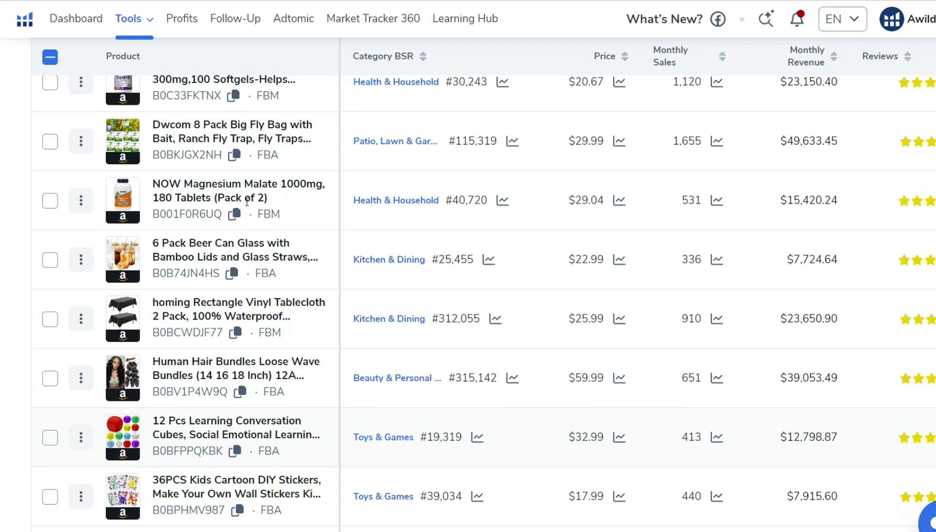
pyautogui.click(138, 19)
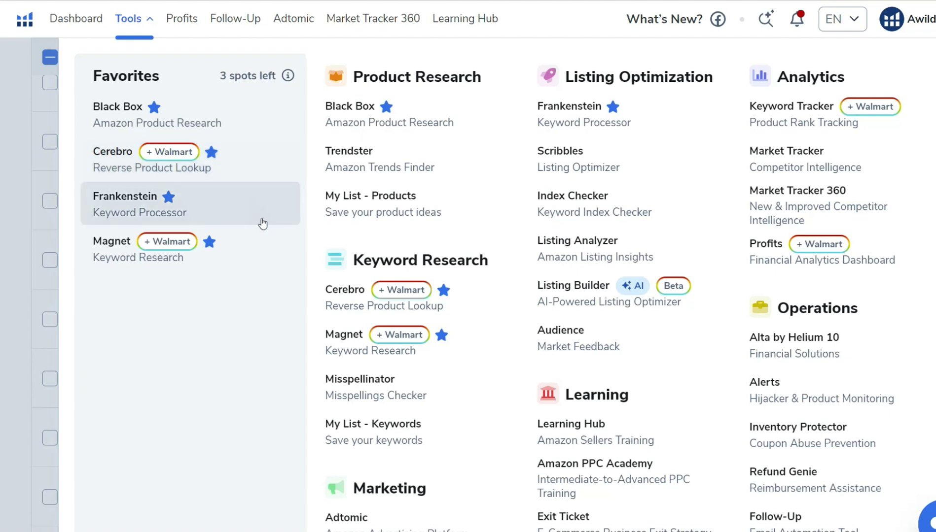
pyautogui.moveTo(351, 260); pyautogui.dragTo(490, 260)
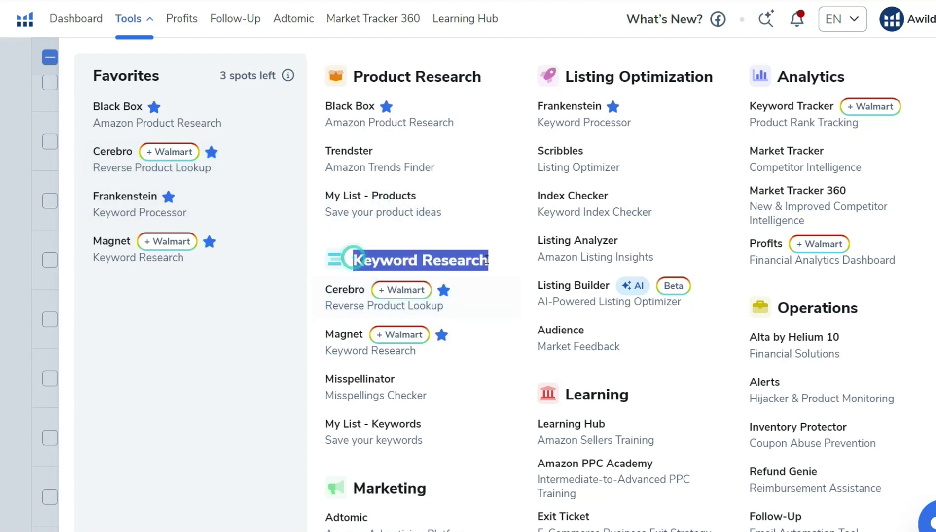
pyautogui.click(346, 310)
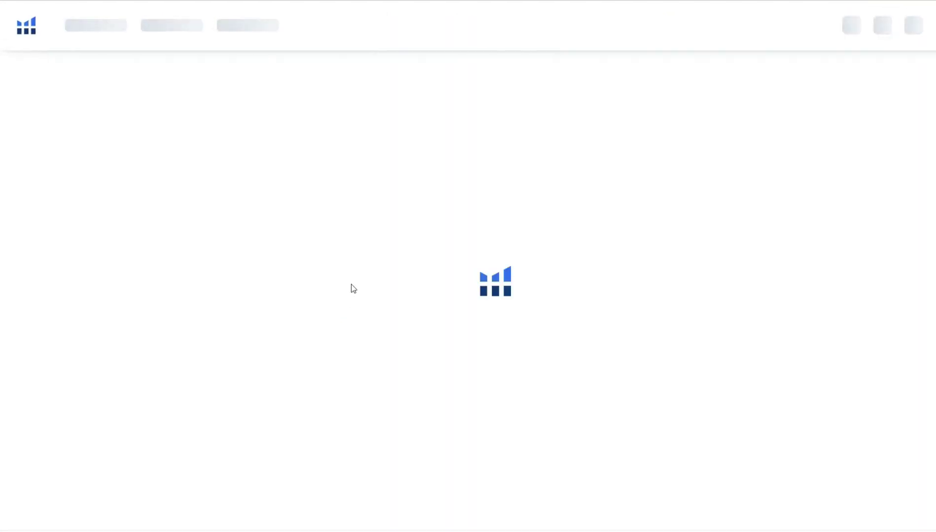
# Look through the Amazon and Walmart marketplaces available in Cerebro, then return to the product ASIN entry
pyautogui.click(95, 164)
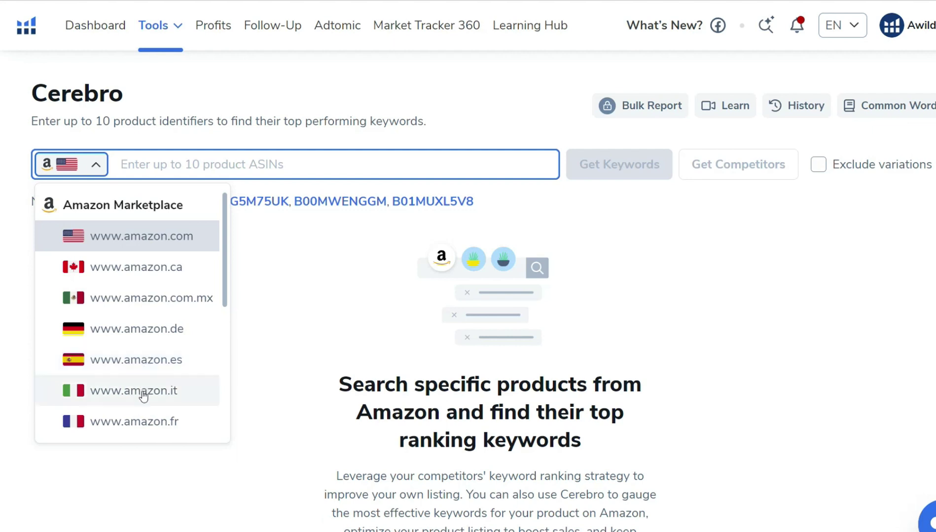
pyautogui.scroll(-3, 140, 400)
pyautogui.scroll(-1, 141, 418)
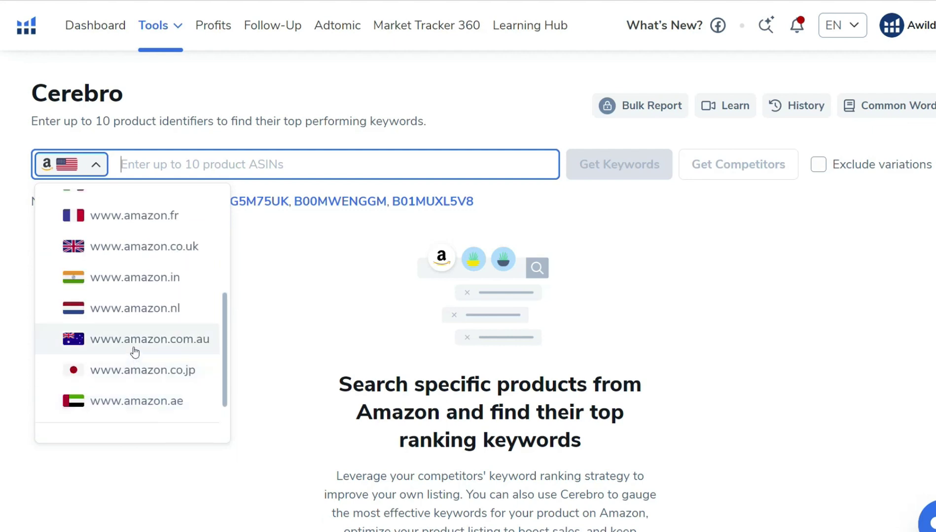
pyautogui.scroll(-2, 134, 360)
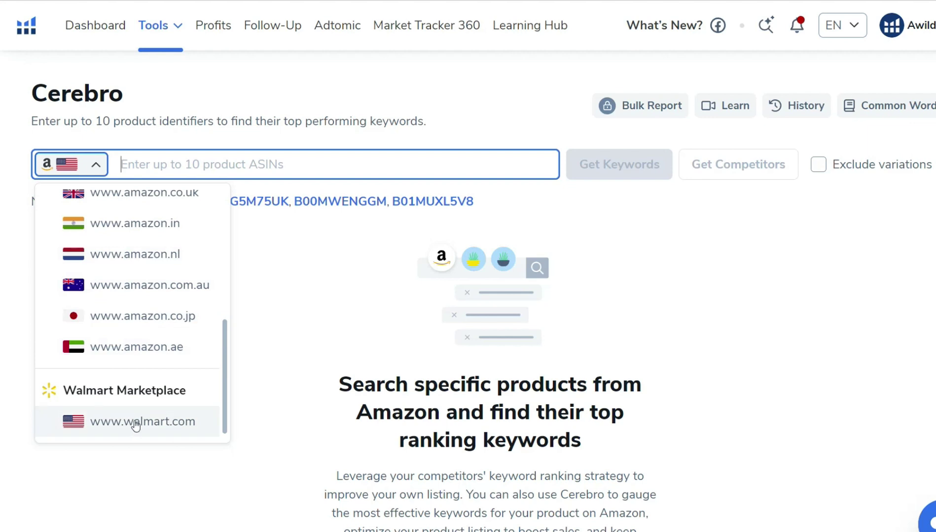
pyautogui.scroll(4, 142, 325)
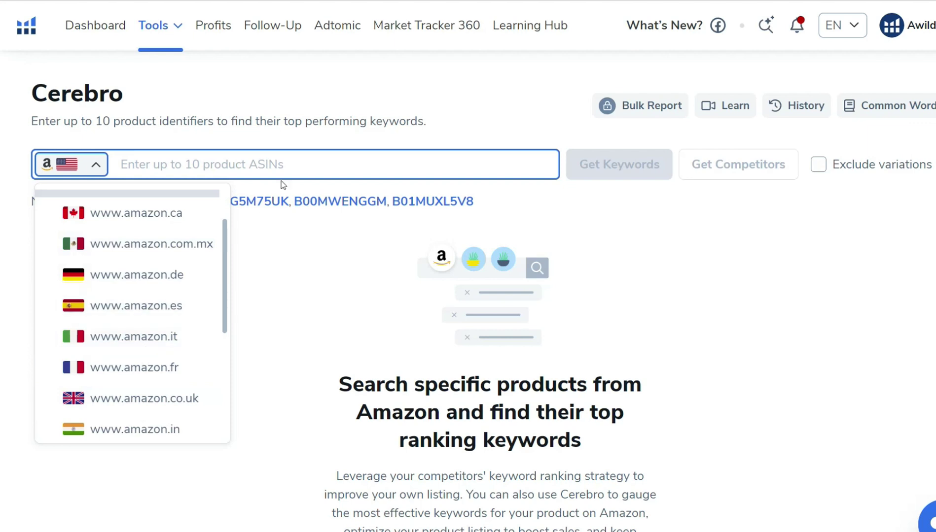
pyautogui.click(290, 159)
pyautogui.click(288, 153)
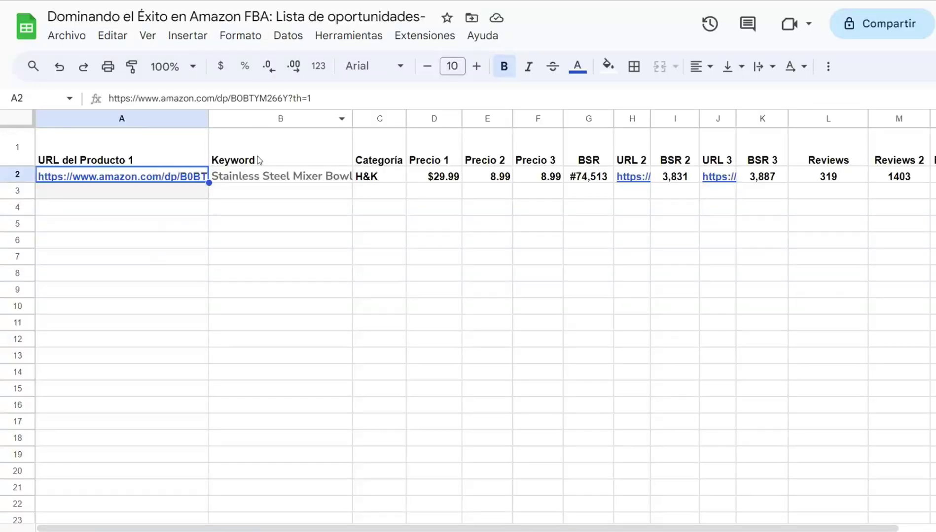
# Take the product keyword from cell B2 of the spreadsheet and search Amazon's All Departments for "Stainless Steel Mixer Bowl"
pyautogui.click(262, 175)
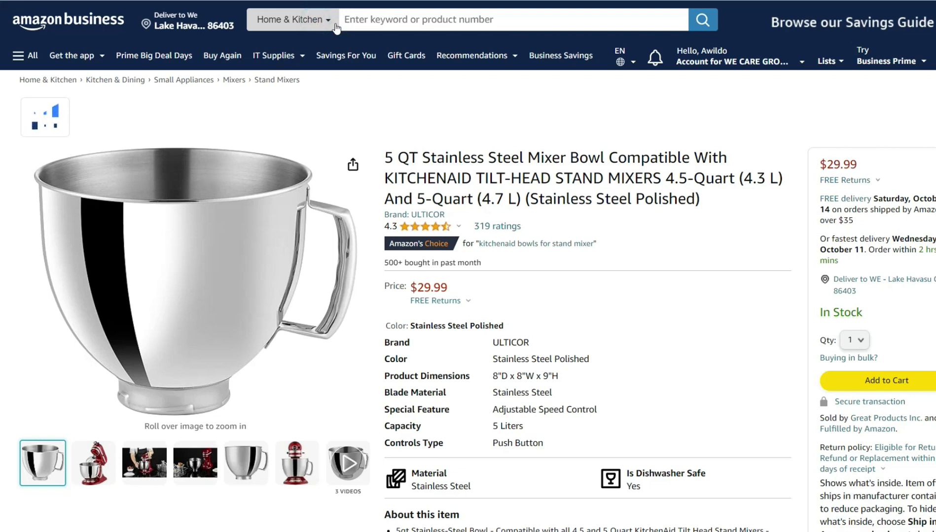
pyautogui.click(334, 26)
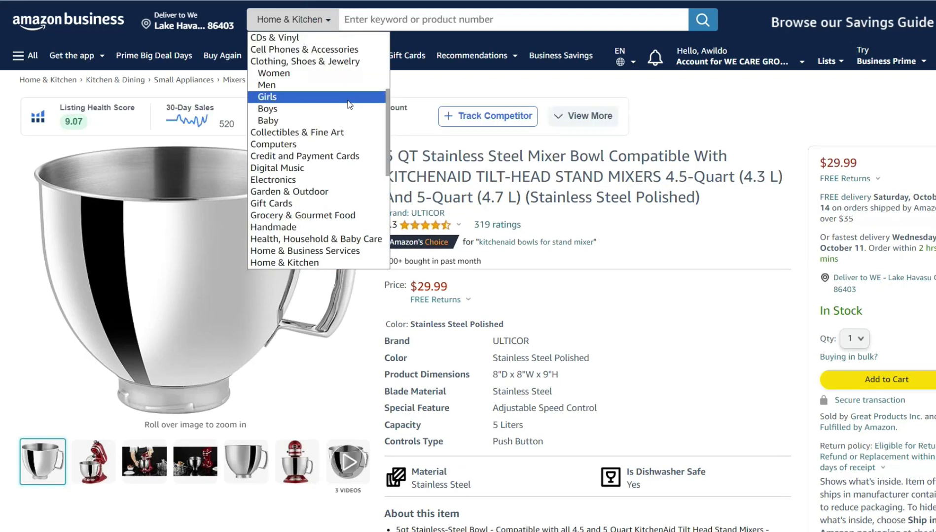
pyautogui.scroll(3, 325, 119)
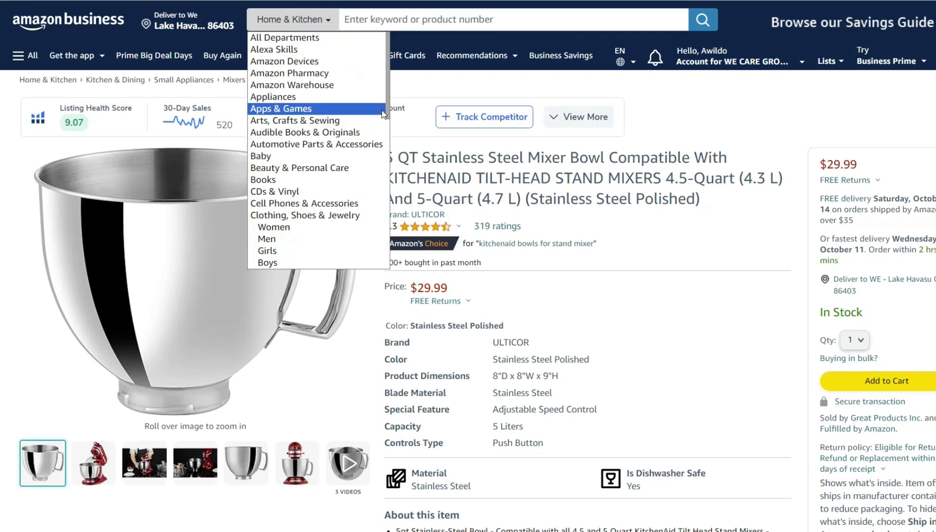
pyautogui.click(330, 38)
pyautogui.write('Stainless Steel Mixer Bowl')
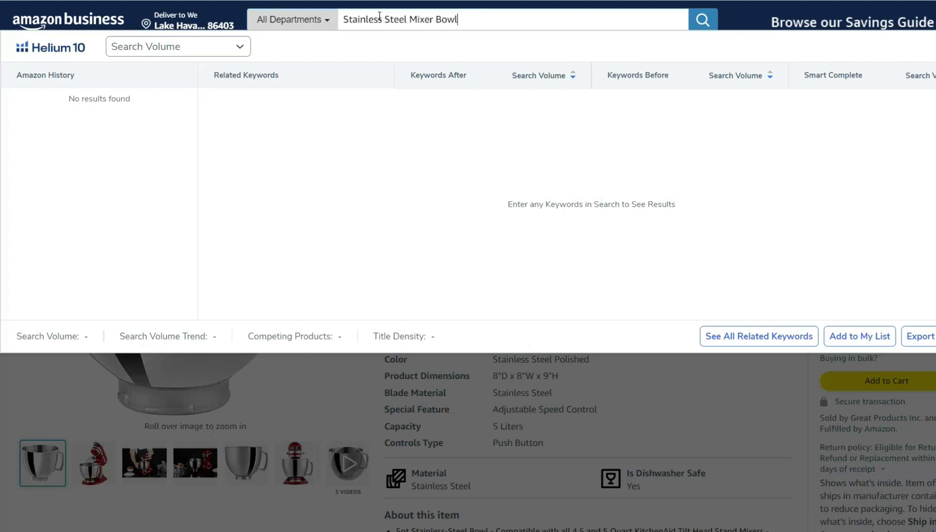
pyautogui.press('Return')
pyautogui.press('Return')
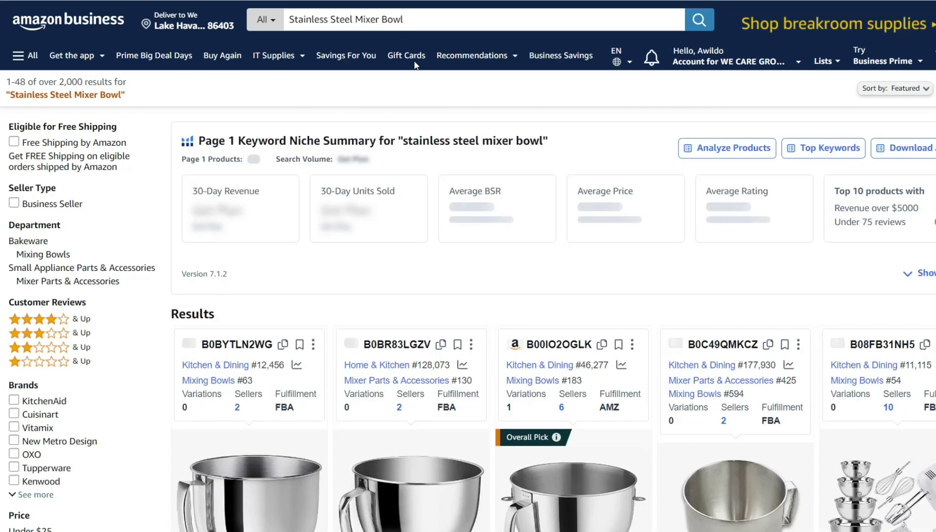
# Look over the sales rank and seller data in the Amazon results, then copy the first bowl's ASIN, B0BYTLN2WG, into Cerebro
pyautogui.scroll(-2, 415, 64)
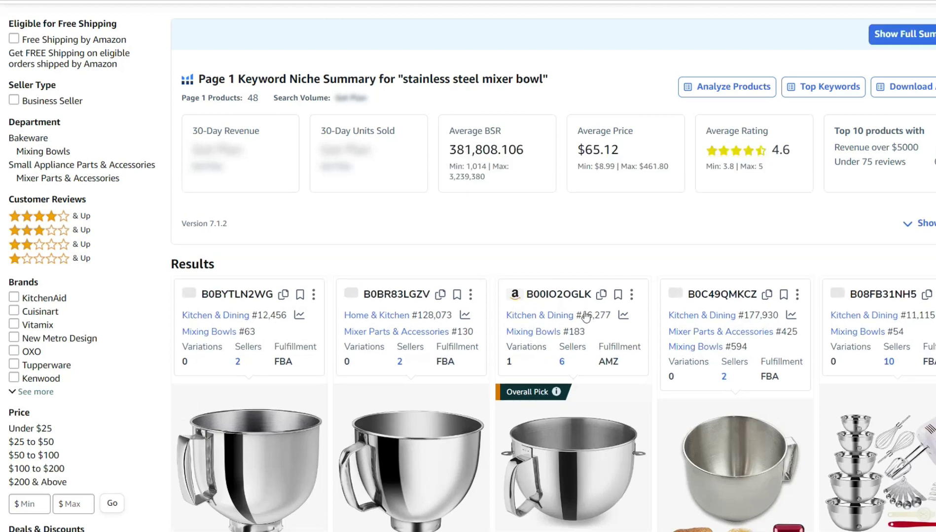
pyautogui.doubleClick(211, 292)
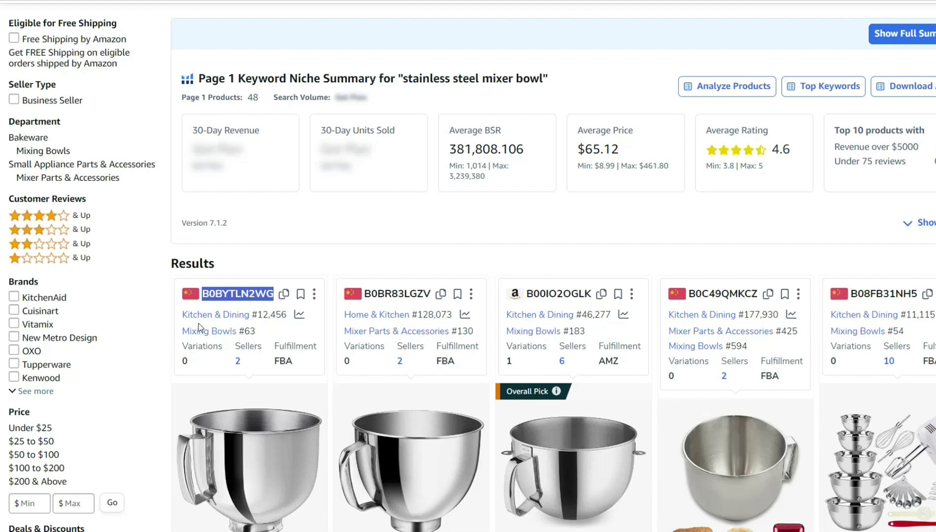
pyautogui.moveTo(276, 316); pyautogui.dragTo(260, 316)
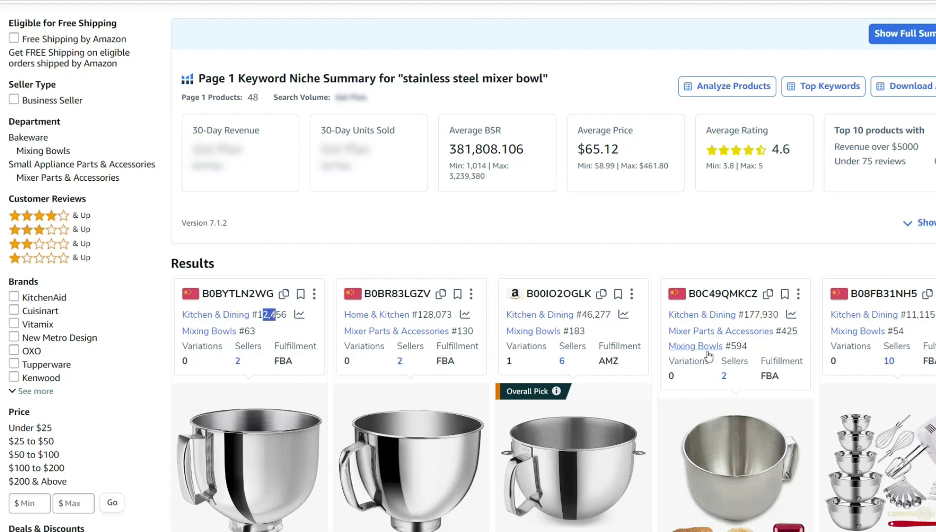
pyautogui.moveTo(554, 351); pyautogui.dragTo(586, 349)
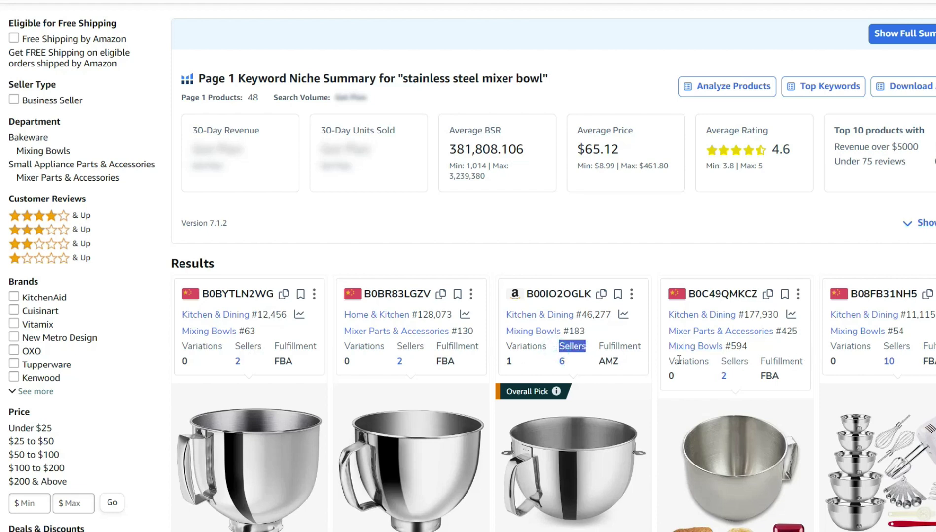
pyautogui.scroll(-2, 274, 264)
pyautogui.scroll(1, 465, 277)
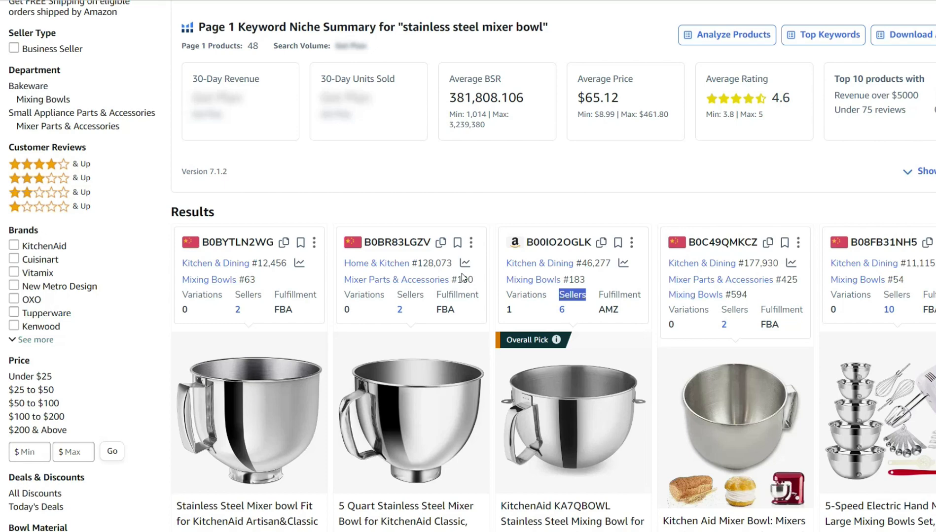
pyautogui.scroll(-2, 424, 259)
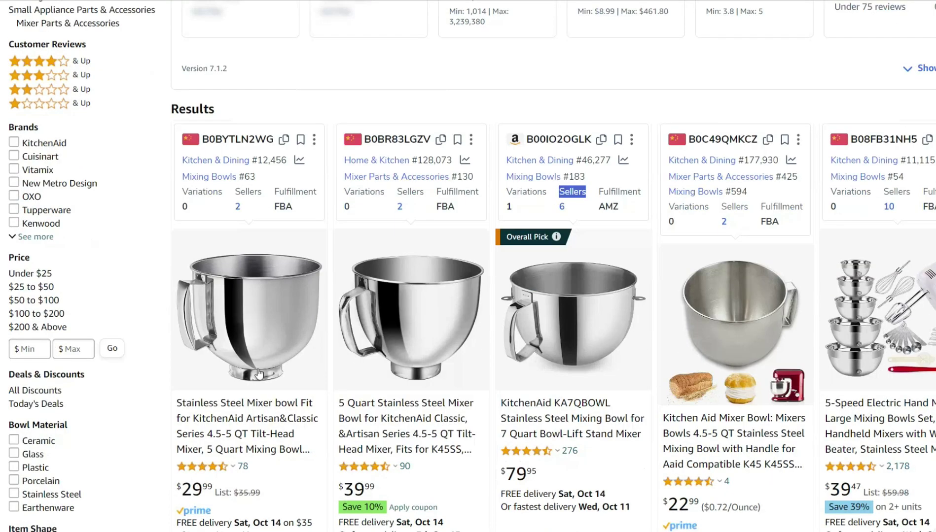
pyautogui.click(282, 141)
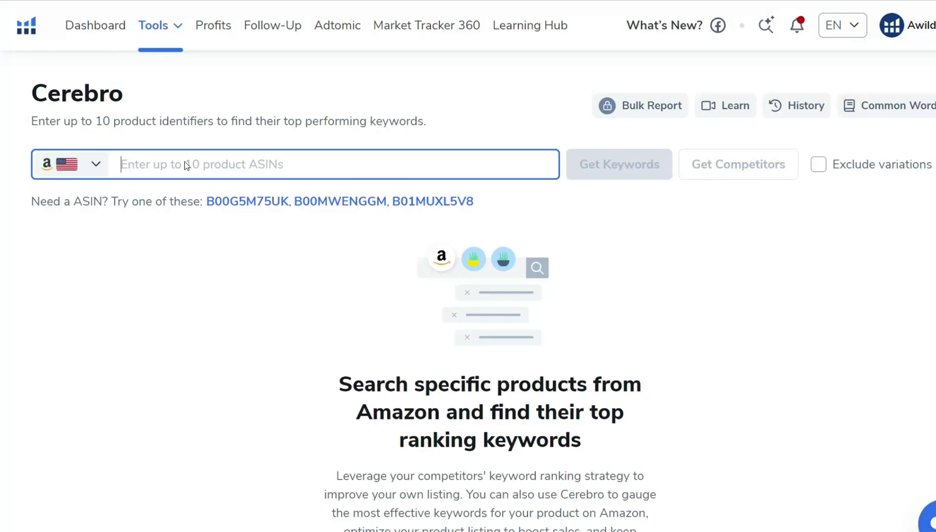
pyautogui.write('B0BYTLNRWG')
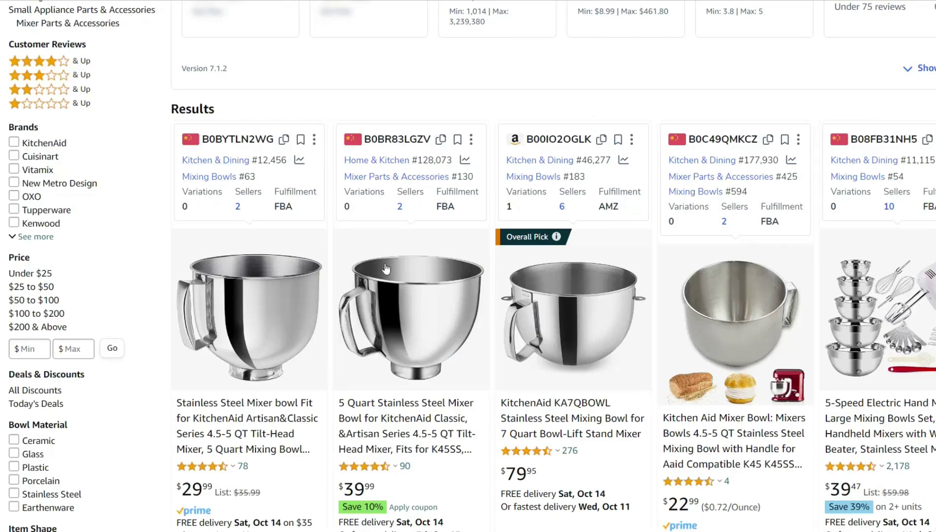
# Open the first mixer bowl's Amazon page, locate the ASIN in its product information, and return to the search results
pyautogui.click(259, 413)
pyautogui.scroll(-15, 660, 336)
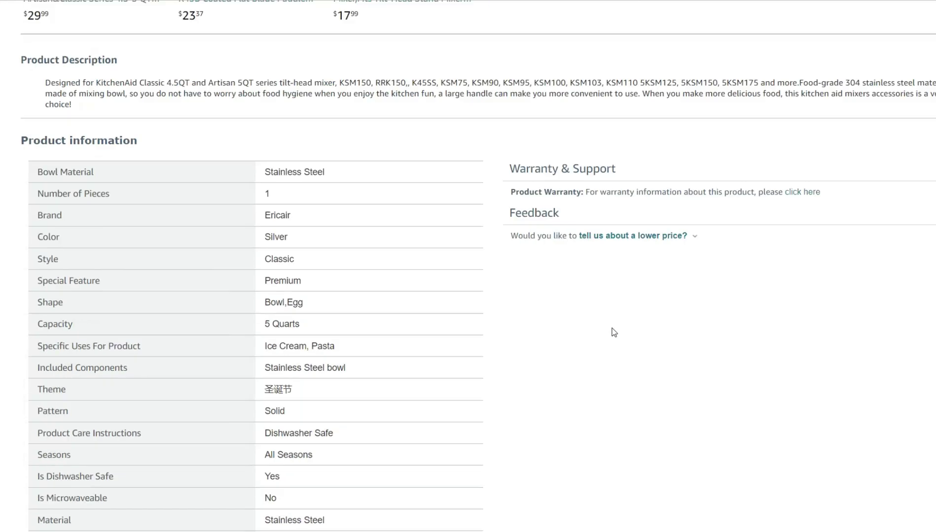
pyautogui.moveTo(27, 139); pyautogui.dragTo(133, 139)
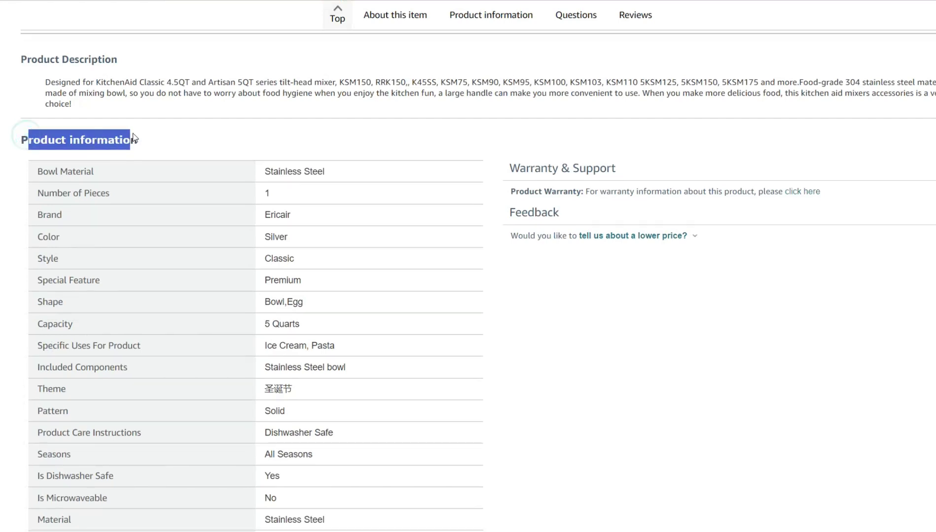
pyautogui.scroll(-4, 305, 243)
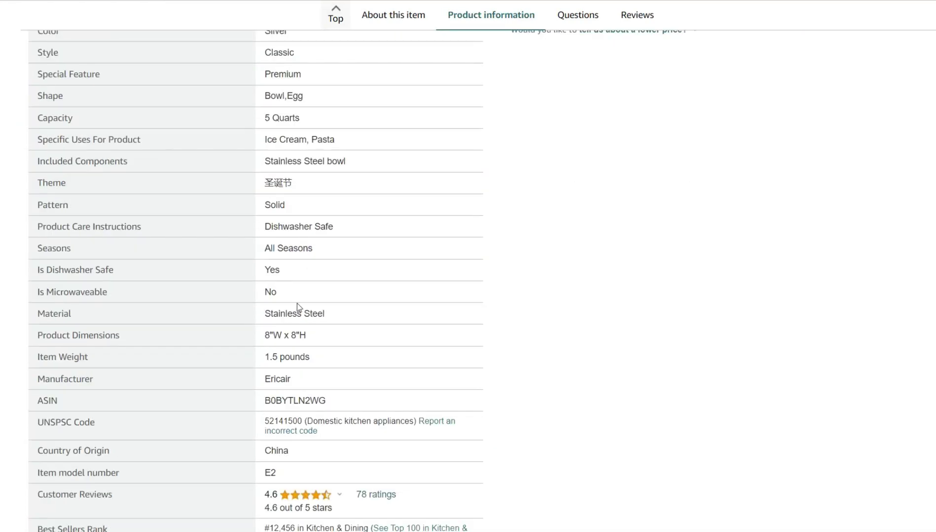
pyautogui.moveTo(59, 402); pyautogui.dragTo(34, 400)
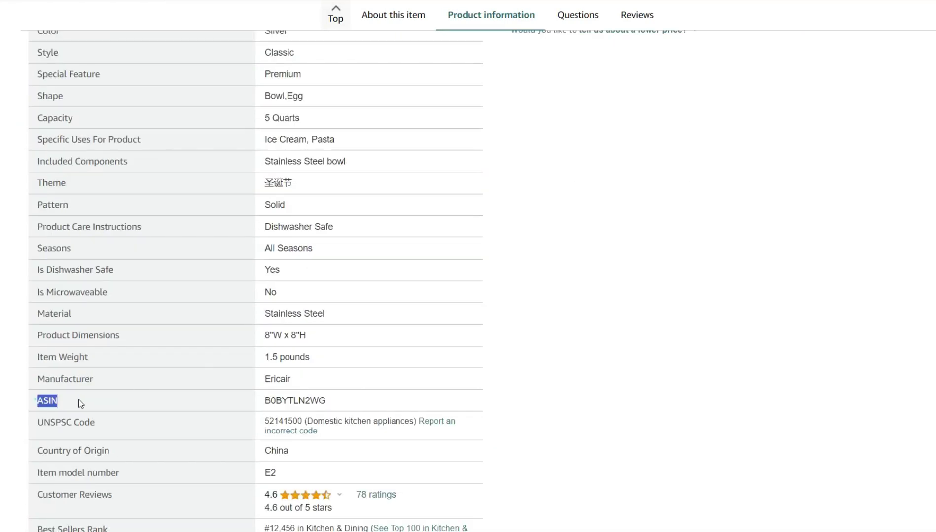
pyautogui.doubleClick(284, 401)
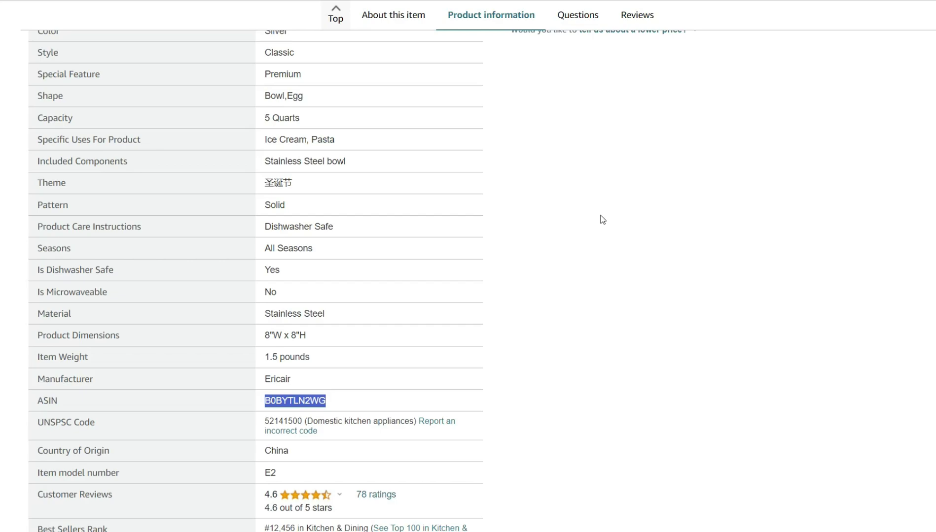
pyautogui.hotkey('alt', 'Left')
# Copy the competitor ASINs B0BR83LGZV, B00IO2OGLK and B00004SGFT from the Amazon results into Cerebro's product entry
pyautogui.scroll(4, 613, 327)
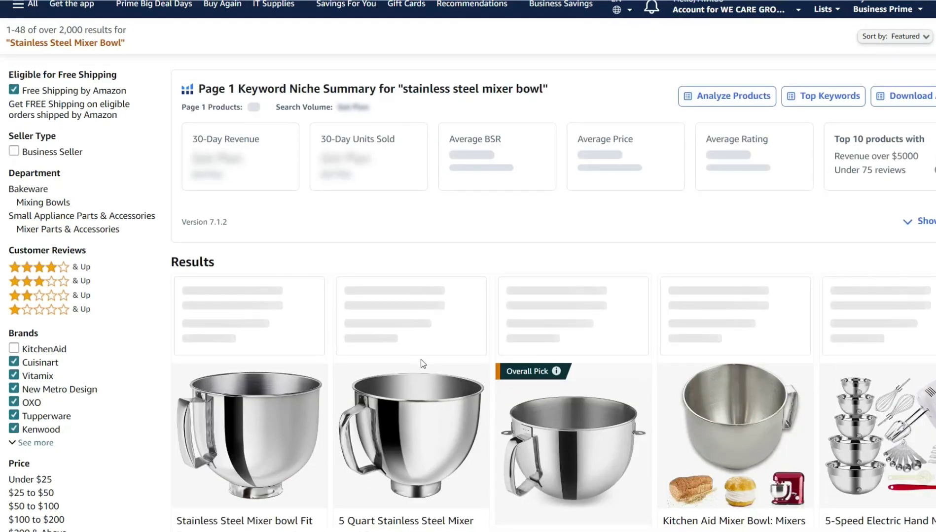
pyautogui.scroll(-2, 421, 360)
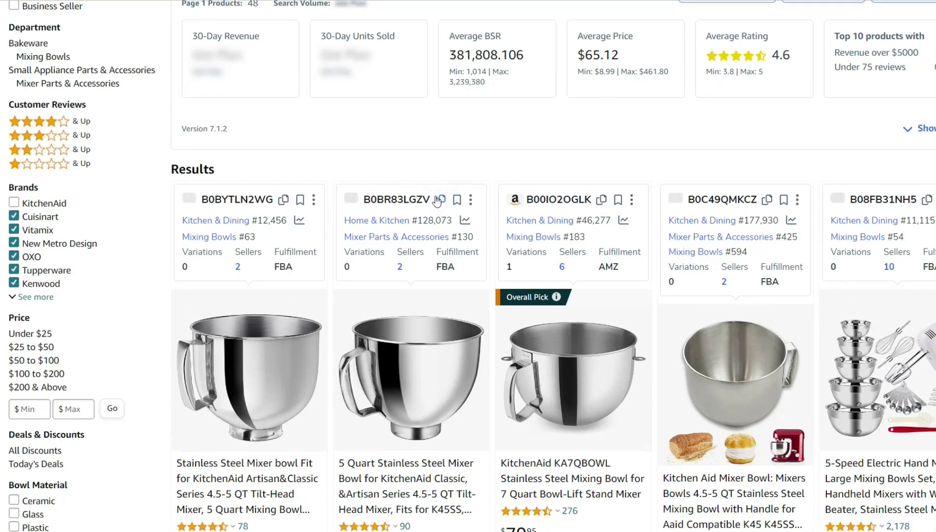
pyautogui.click(438, 200)
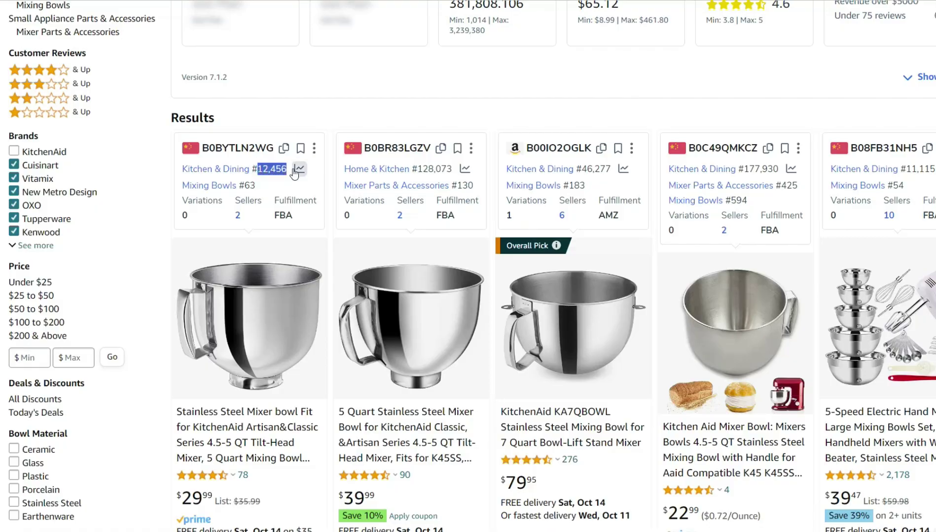
pyautogui.scroll(-8, 858, 397)
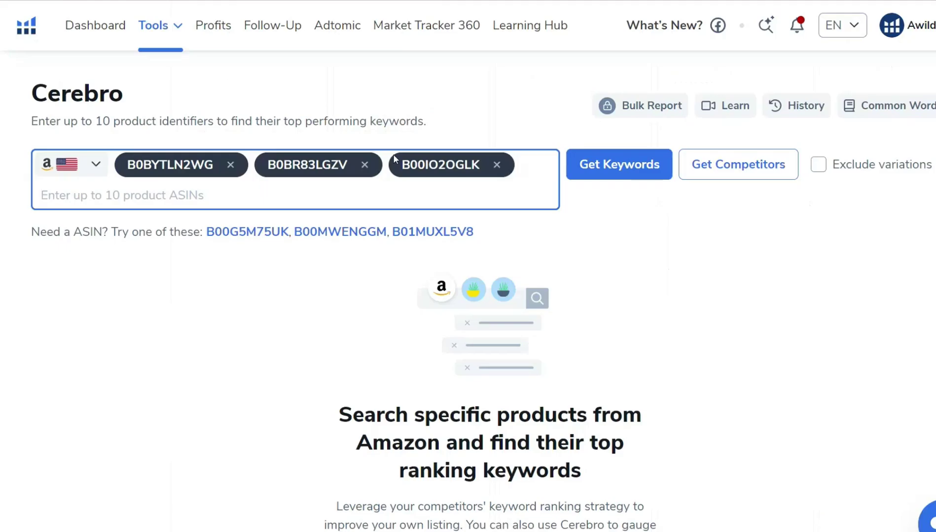
pyautogui.hotkey('ctrl', 'v')
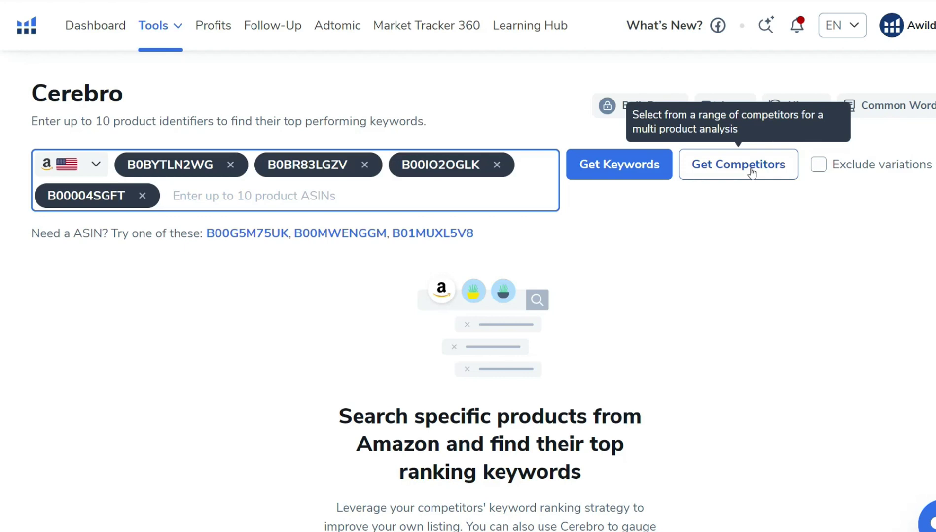
# Open Cerebro's suggested competitors and select B0BTYM266Y and B0C55NXK9C, keeping B00004SGFT selected
pyautogui.click(751, 172)
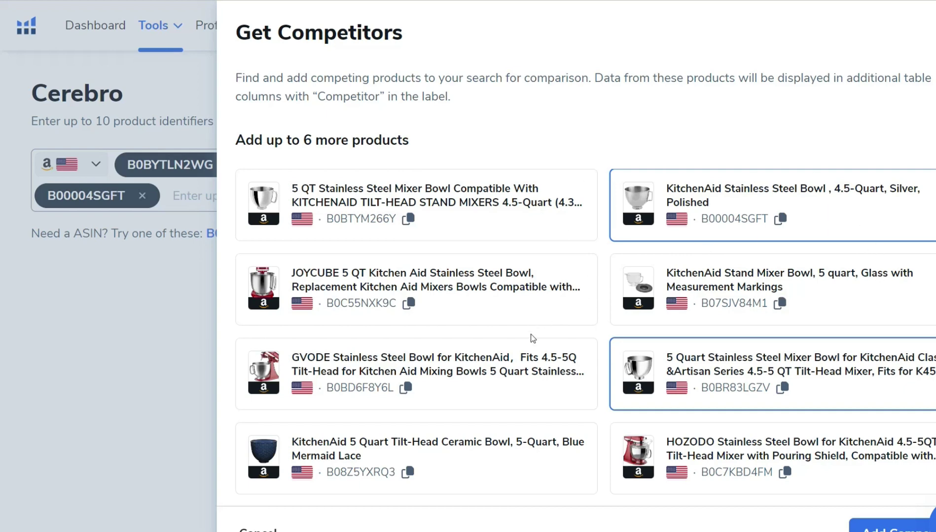
pyautogui.scroll(-1, 532, 338)
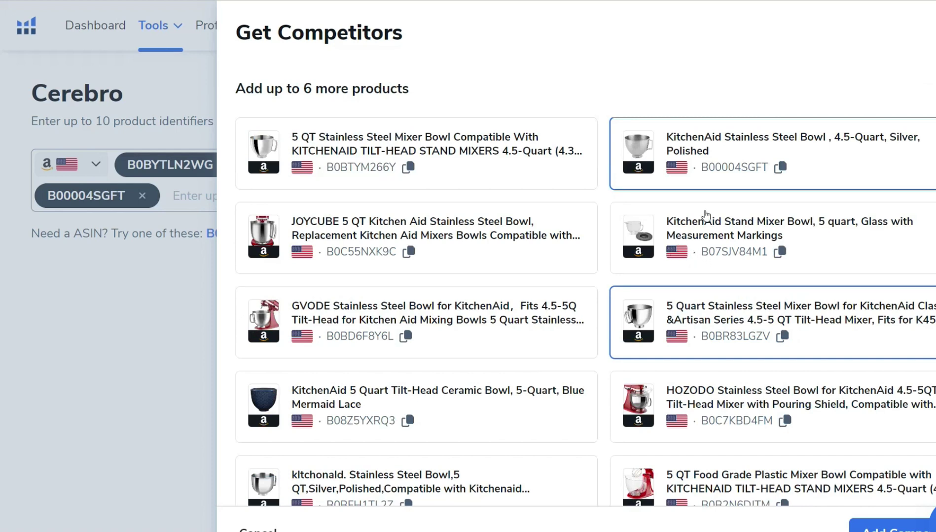
pyautogui.click(771, 152)
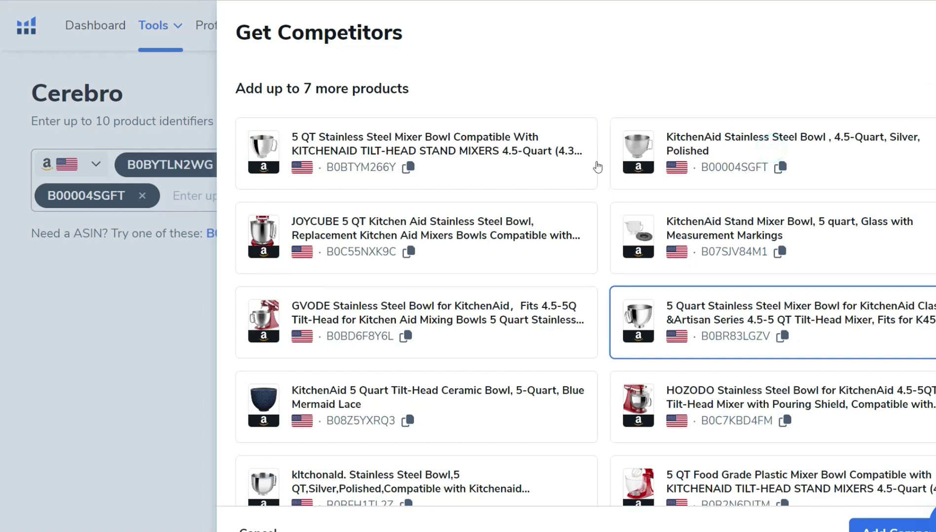
pyautogui.click(476, 169)
pyautogui.click(722, 174)
pyautogui.click(485, 258)
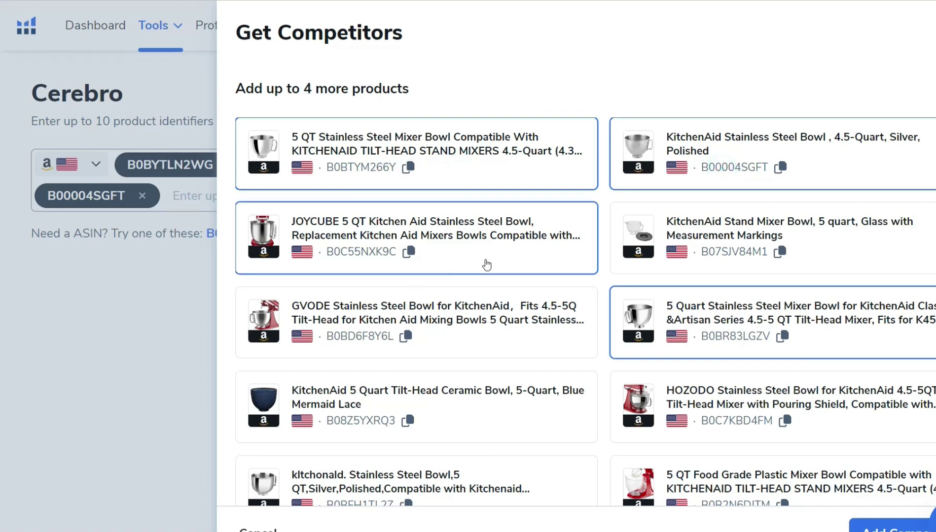
# Select the stainless steel bowls B0BFH1TL2Z, B00004SGFU and B0C671HWK4 as well, and add the chosen competitors to the search
pyautogui.scroll(-2, 463, 356)
pyautogui.click(472, 374)
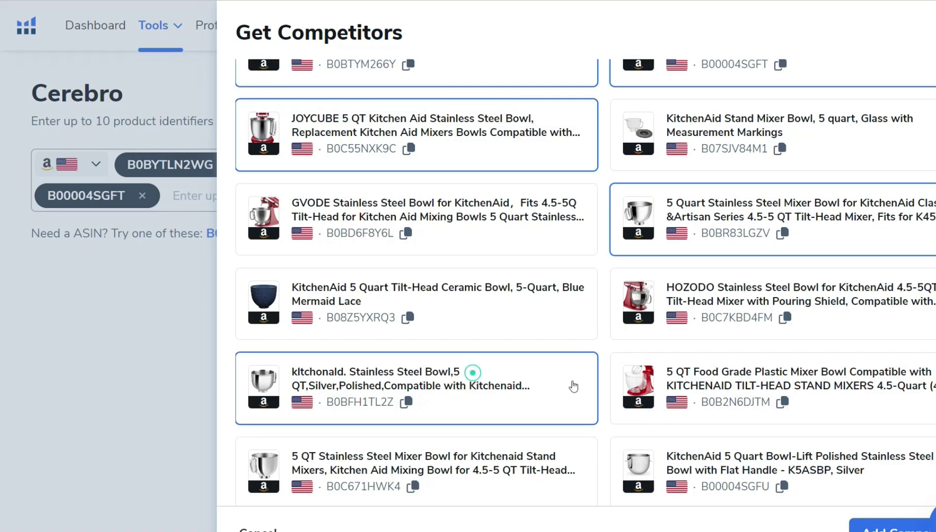
pyautogui.scroll(-2, 758, 388)
pyautogui.click(866, 359)
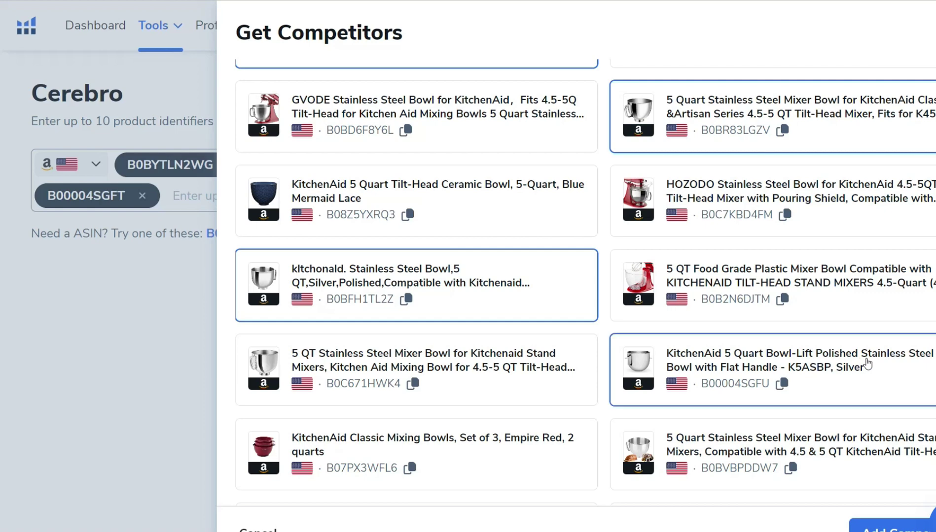
pyautogui.click(524, 372)
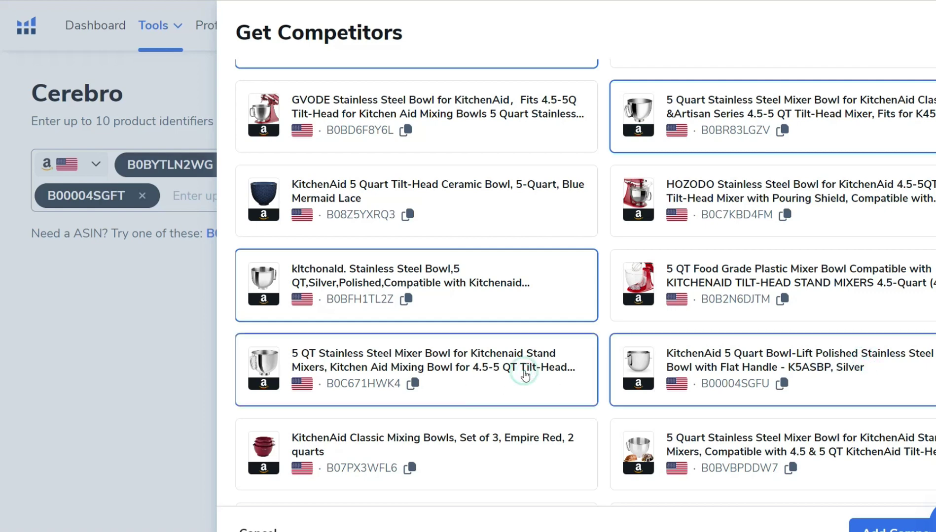
pyautogui.scroll(-1, 579, 410)
pyautogui.scroll(-1, 579, 410)
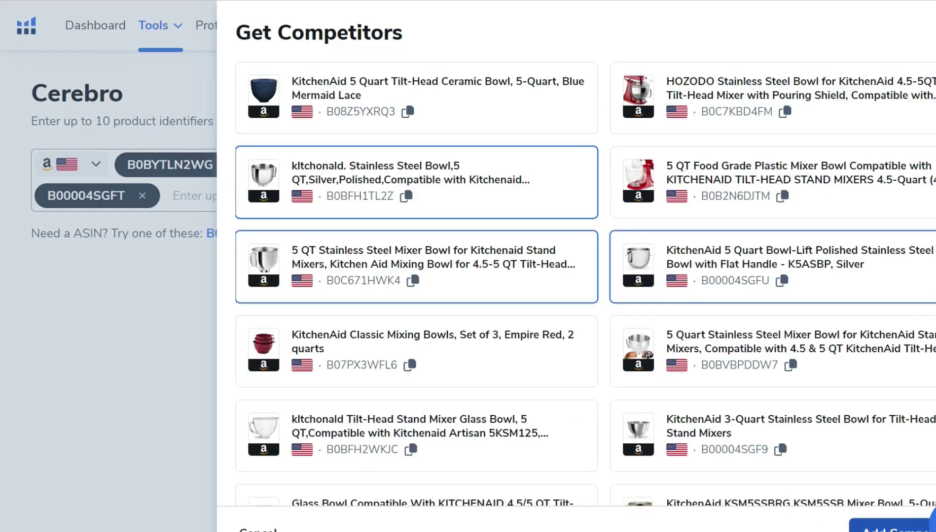
pyautogui.click(882, 527)
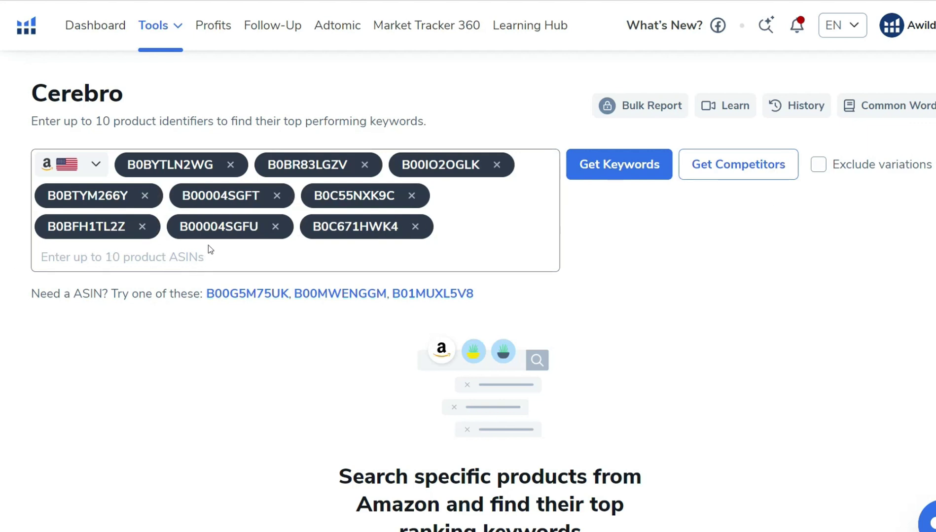
# Retrieve the keywords for all entered ASINs and review the available filters, keyword distribution and filtered keyword list
pyautogui.click(610, 173)
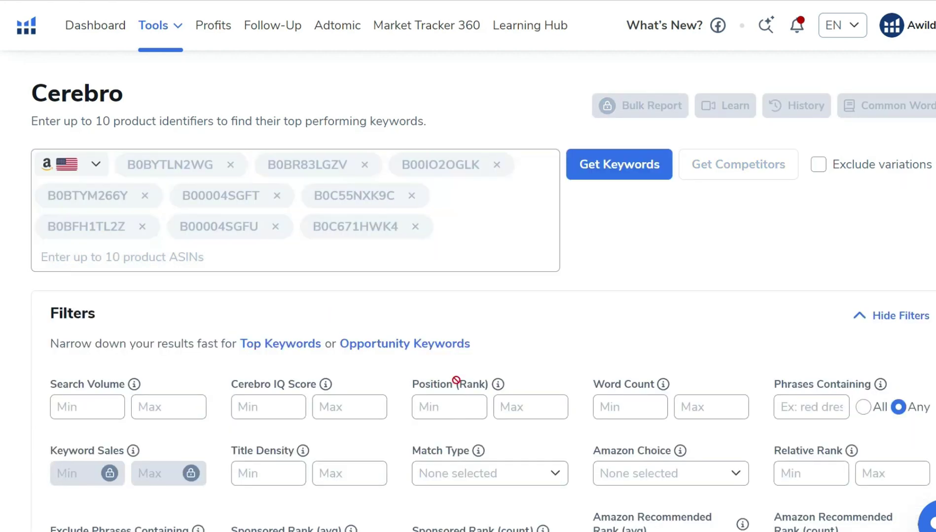
pyautogui.scroll(-5, 444, 360)
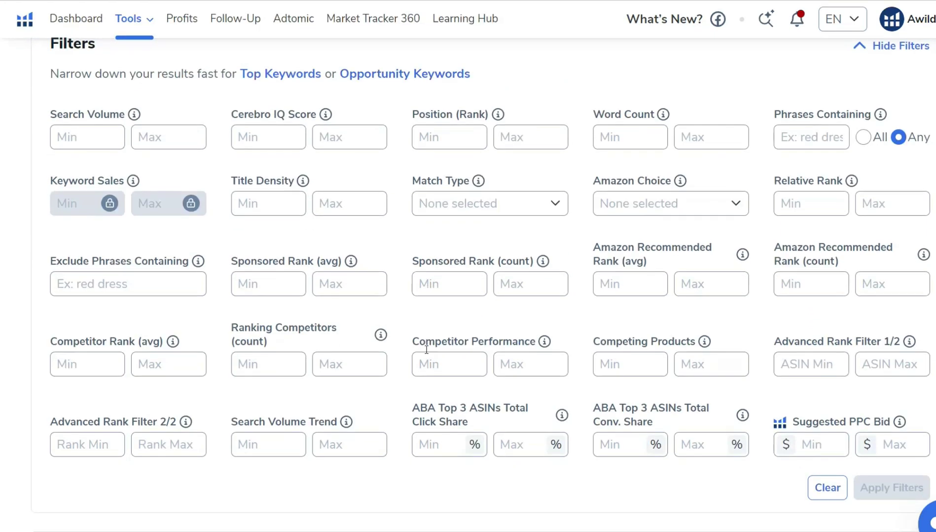
pyautogui.scroll(-7, 427, 353)
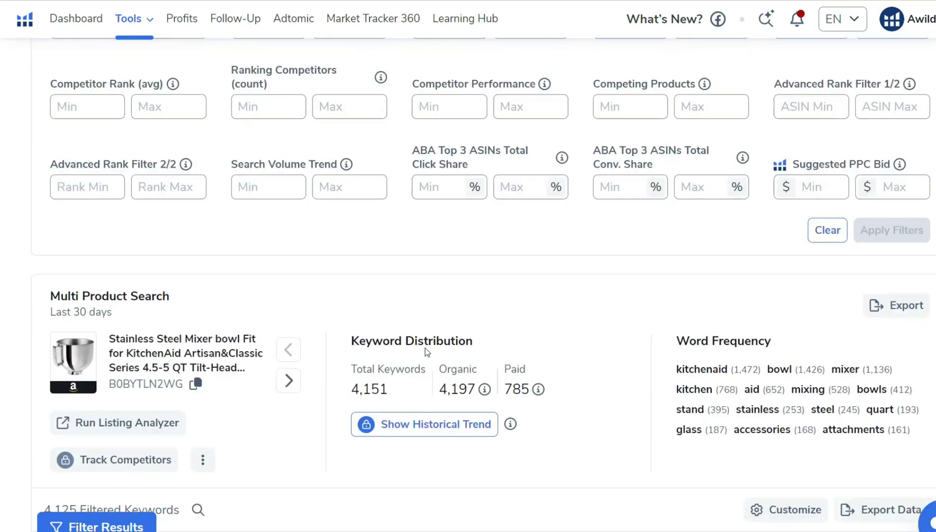
pyautogui.scroll(3, 425, 352)
pyautogui.scroll(-5, 424, 351)
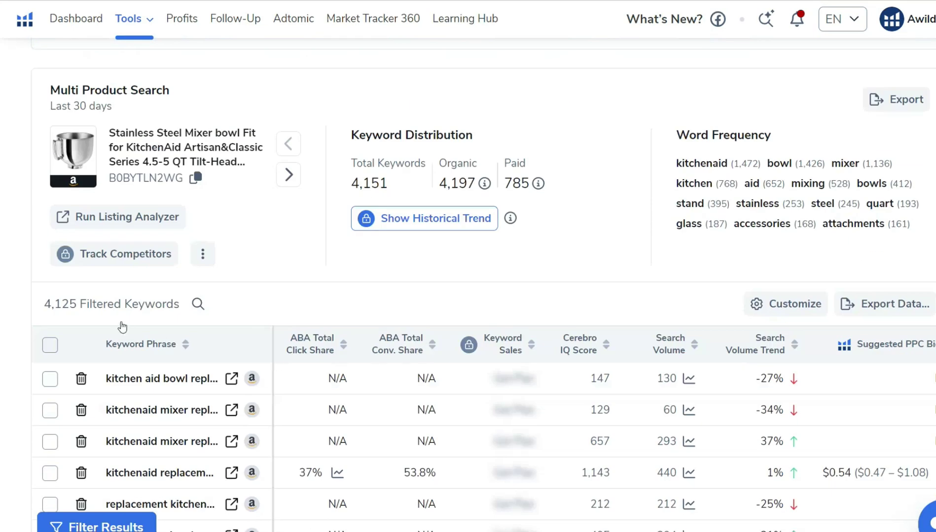
pyautogui.moveTo(48, 308); pyautogui.dragTo(204, 307)
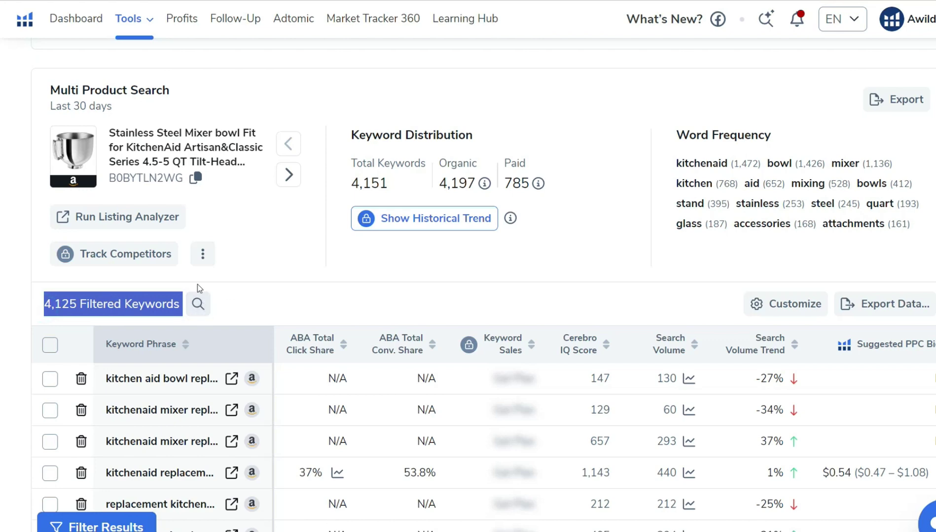
# Set the minimum Search Volume filter to 500
pyautogui.scroll(8, 388, 442)
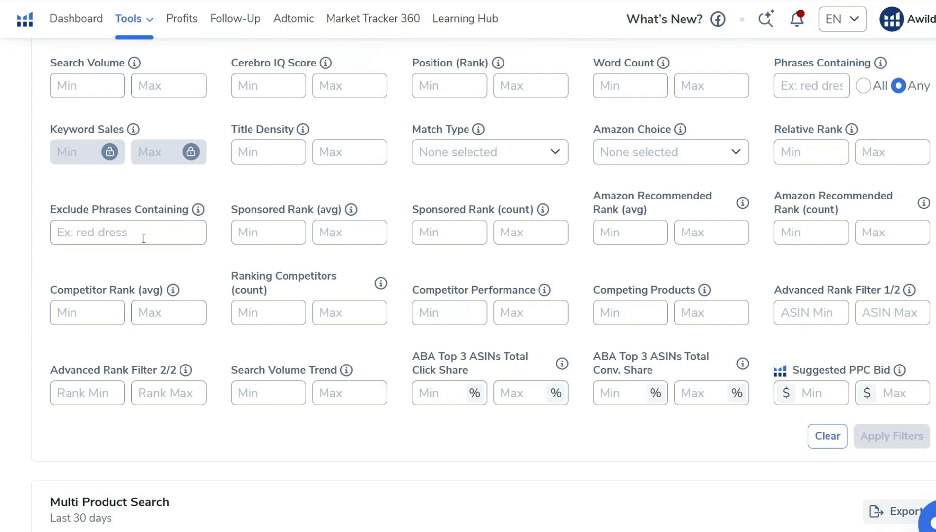
pyautogui.scroll(2, 142, 236)
pyautogui.moveTo(52, 166); pyautogui.dragTo(123, 165)
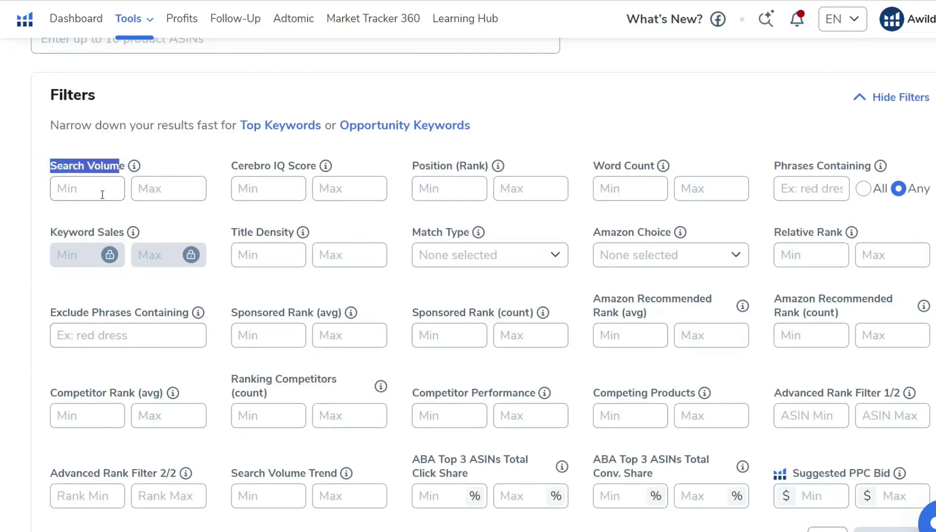
pyautogui.click(102, 195)
pyautogui.write('500')
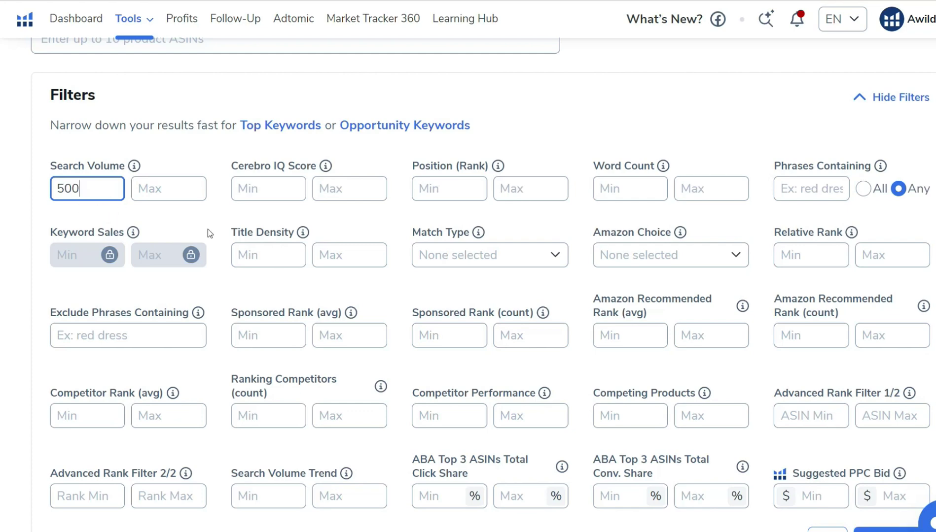
# Apply the search volume filter and review the filtered keyword count and the search volume of "kitchenaid mixer bowl"
pyautogui.scroll(-5, 0, 126)
pyautogui.scroll(4, 0, 125)
pyautogui.scroll(-1, 485, 289)
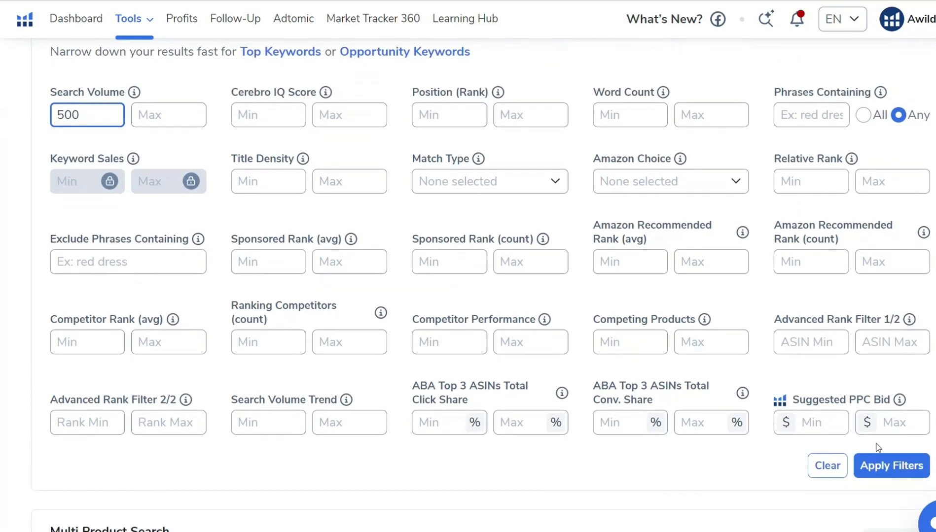
pyautogui.click(870, 463)
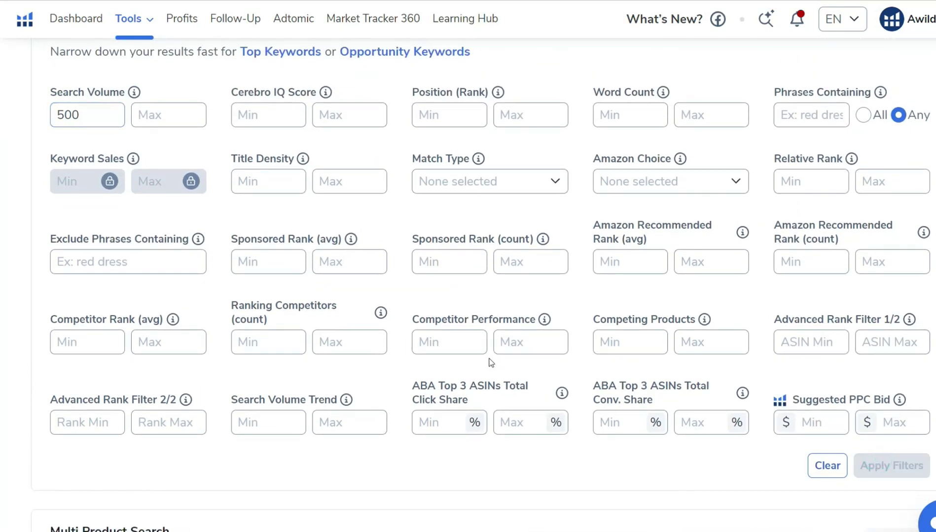
pyautogui.scroll(-9, 489, 363)
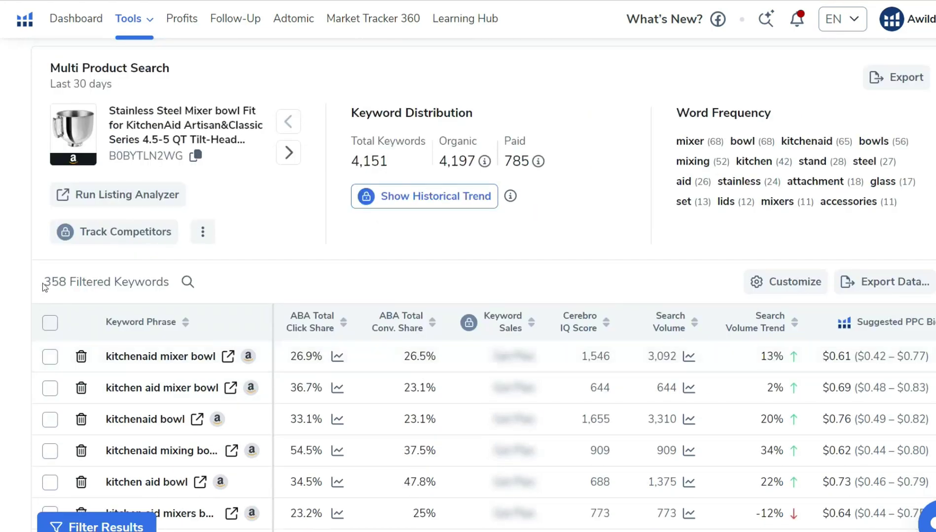
pyautogui.moveTo(44, 287); pyautogui.dragTo(169, 283)
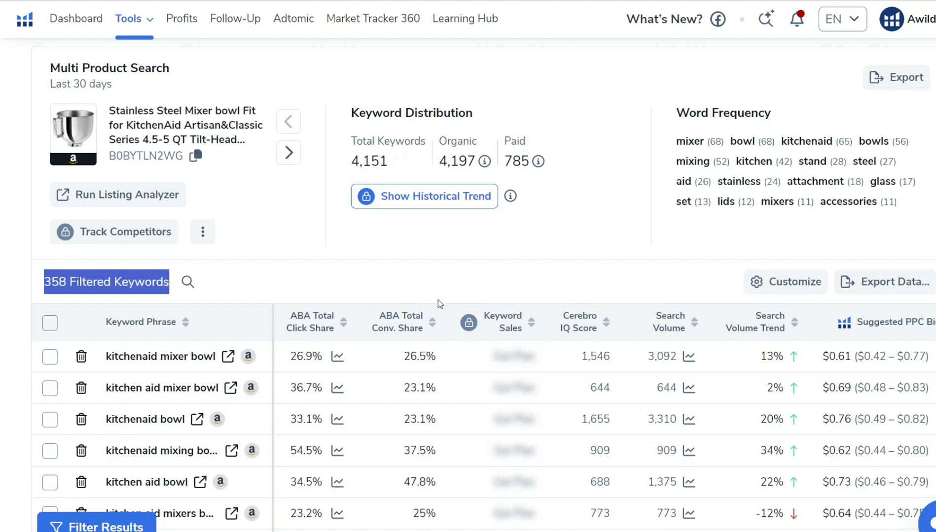
pyautogui.scroll(-2, 724, 380)
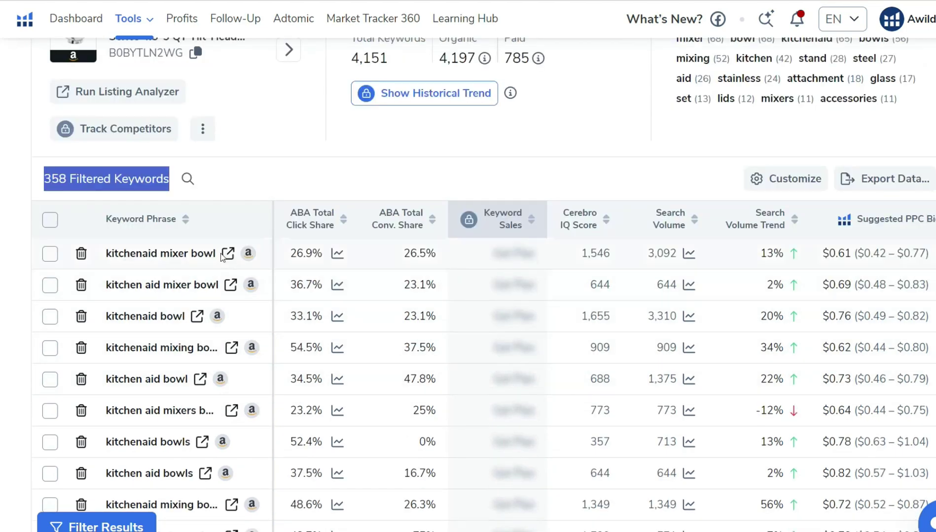
pyautogui.moveTo(641, 255); pyautogui.dragTo(677, 255)
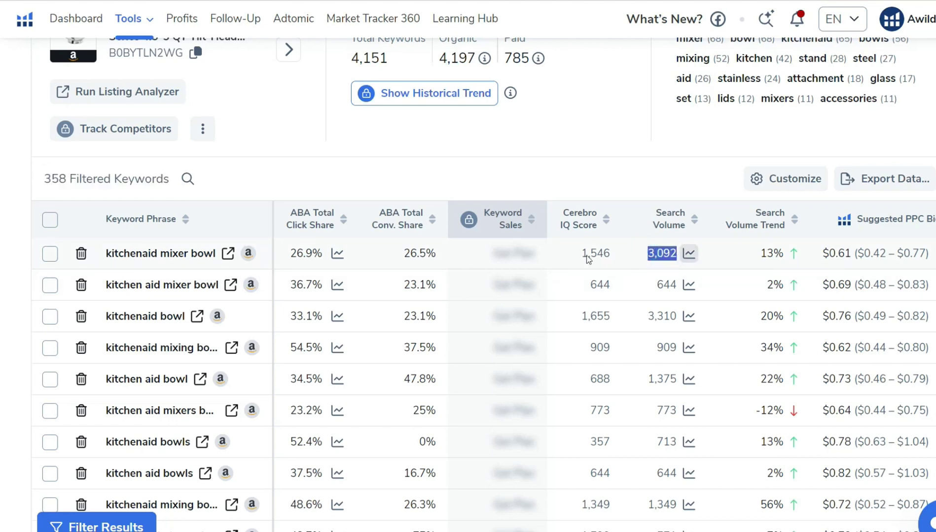
# Open the Amazon results for "kitchenaid mixer bowl" and examine whether the listed products match the stainless steel mixer bowl
pyautogui.click(228, 254)
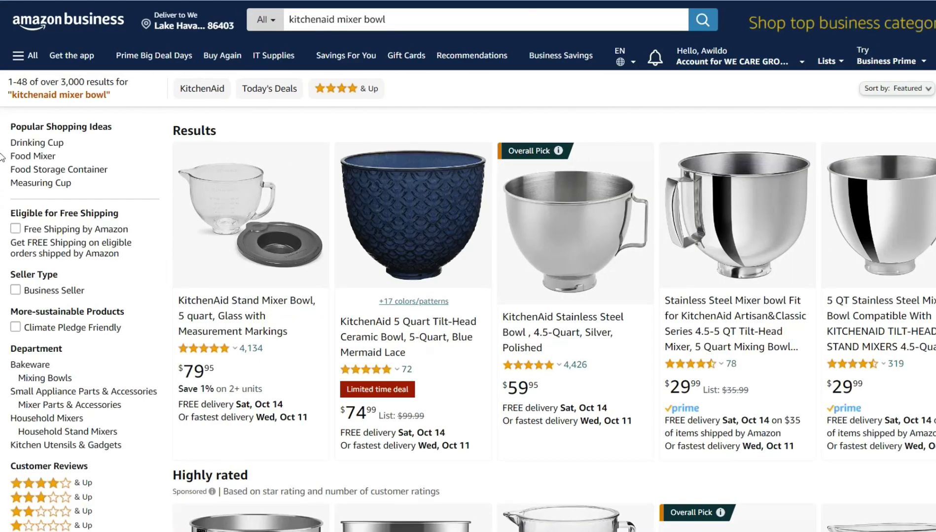
pyautogui.scroll(-7, 2, 98)
pyautogui.scroll(-12, 2, 98)
pyautogui.scroll(-10, 2, 162)
pyautogui.scroll(-15, 2, 226)
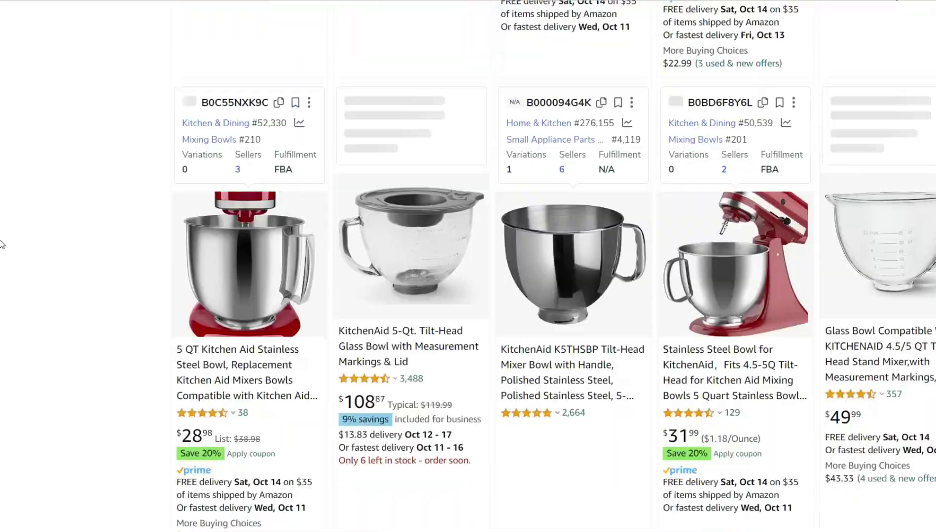
pyautogui.scroll(-20, 1, 298)
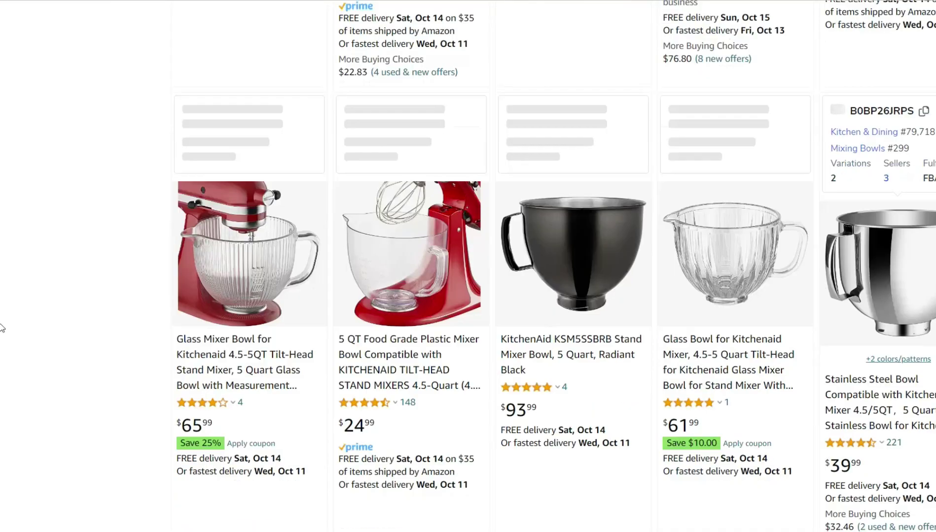
pyautogui.scroll(-8, 1, 425)
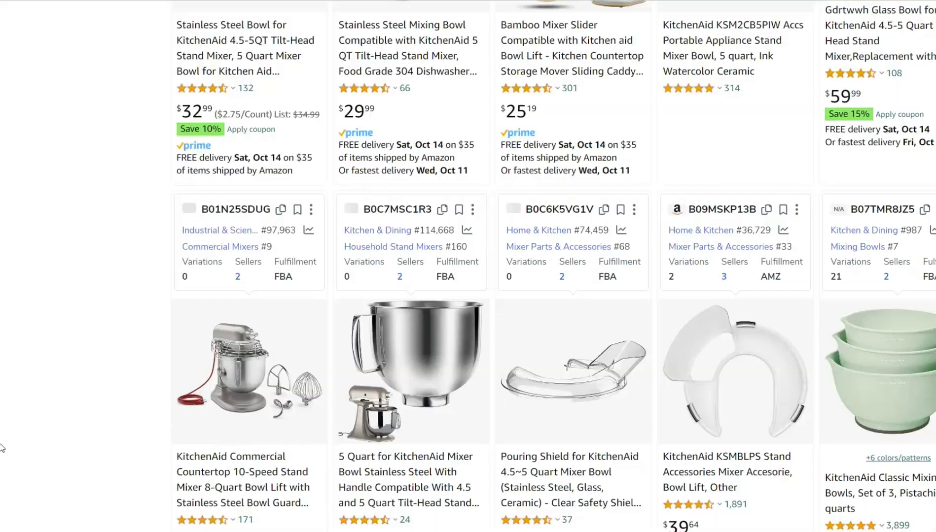
pyautogui.scroll(12, 2, 414)
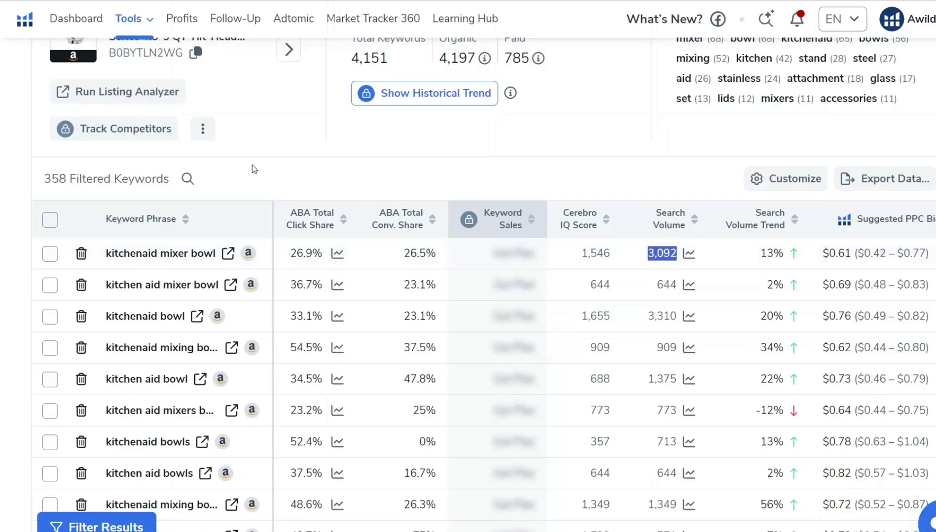
# Select the keyword "kitchenaid mixer bowl" in Cerebro and copy it into cell A2 of the Google Sheets keyword list
pyautogui.click(50, 255)
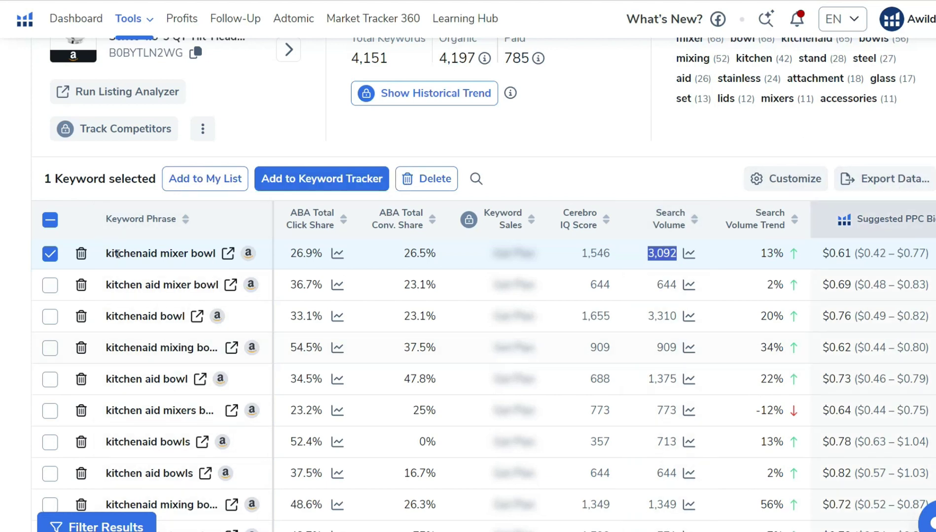
pyautogui.moveTo(107, 253); pyautogui.dragTo(218, 253)
pyautogui.hotkey('ctrl', 'c')
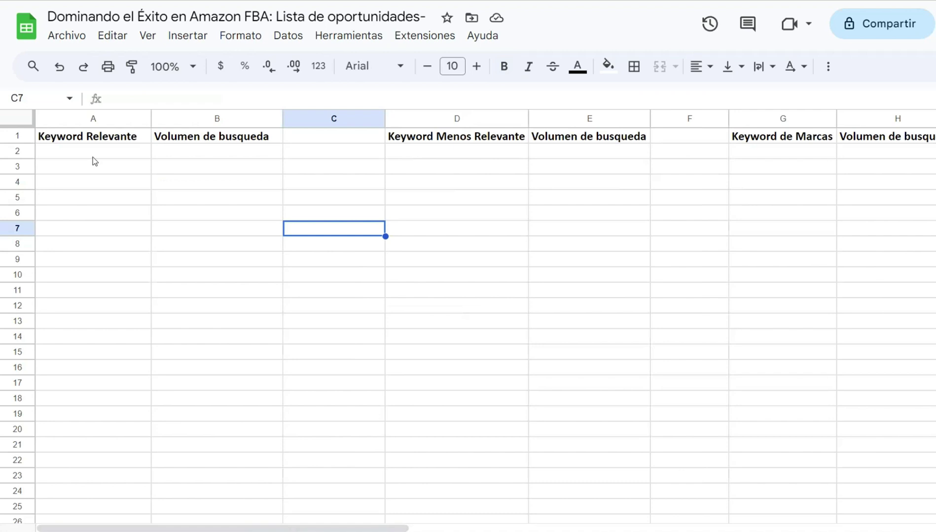
pyautogui.click(93, 157)
pyautogui.hotkey('ctrl', 'v')
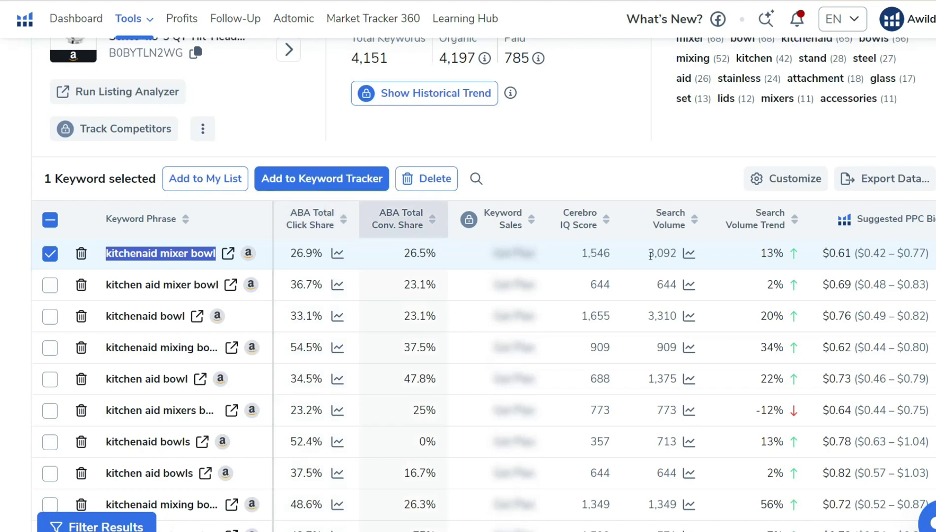
# Copy the search volume 3,092 of "kitchenaid mixer bowl" from Cerebro into cell B2 of the spreadsheet
pyautogui.doubleClick(650, 256)
pyautogui.hotkey('ctrl', 'c')
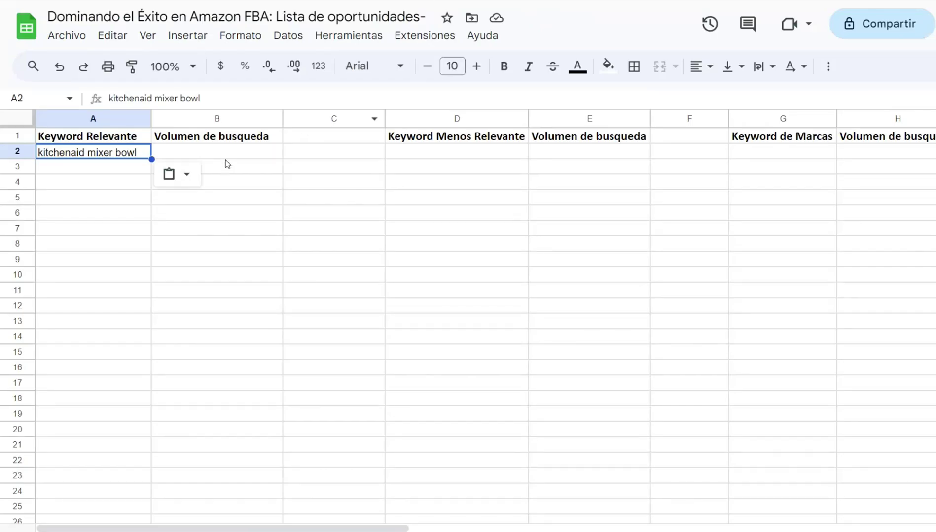
pyautogui.click(230, 153)
pyautogui.hotkey('ctrl', 'v')
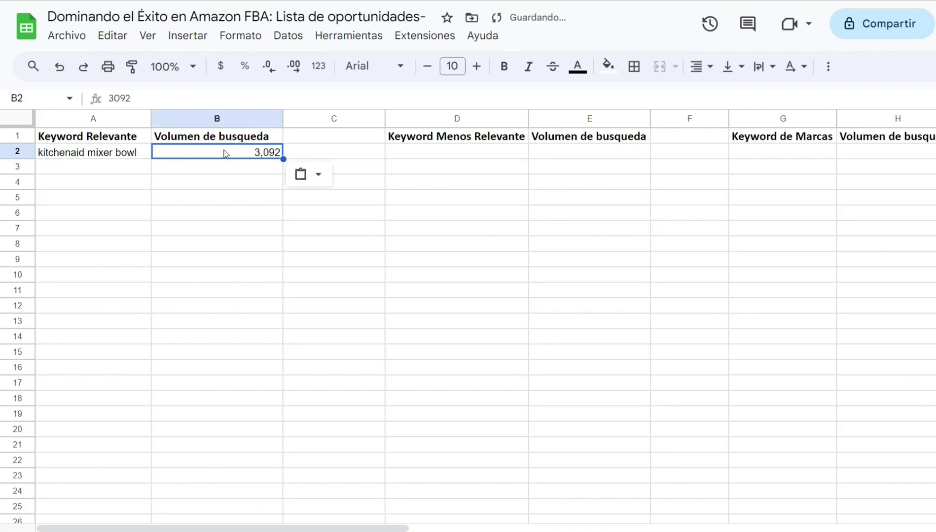
pyautogui.click(349, 159)
pyautogui.click(349, 156)
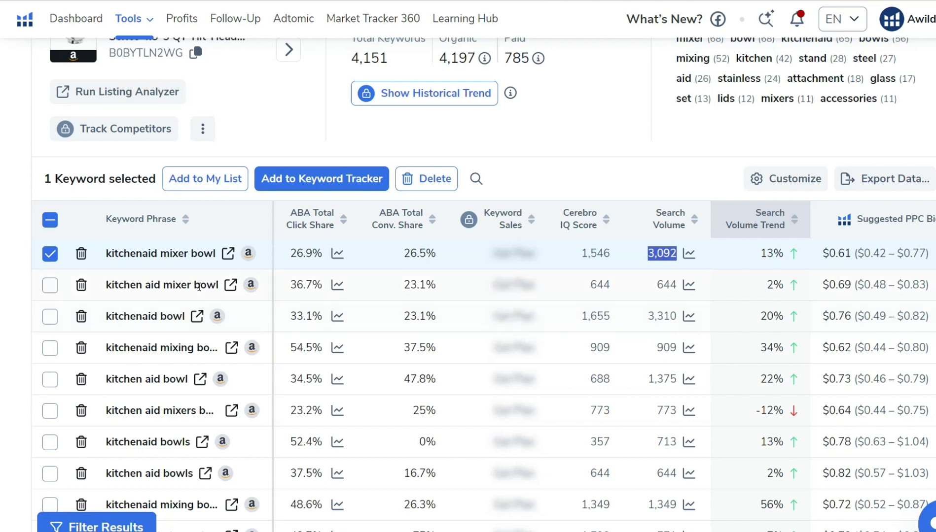
# Open the Amazon results for "kitchen aid mixer bowl" from Cerebro and check the listed products for relevance
pyautogui.click(230, 284)
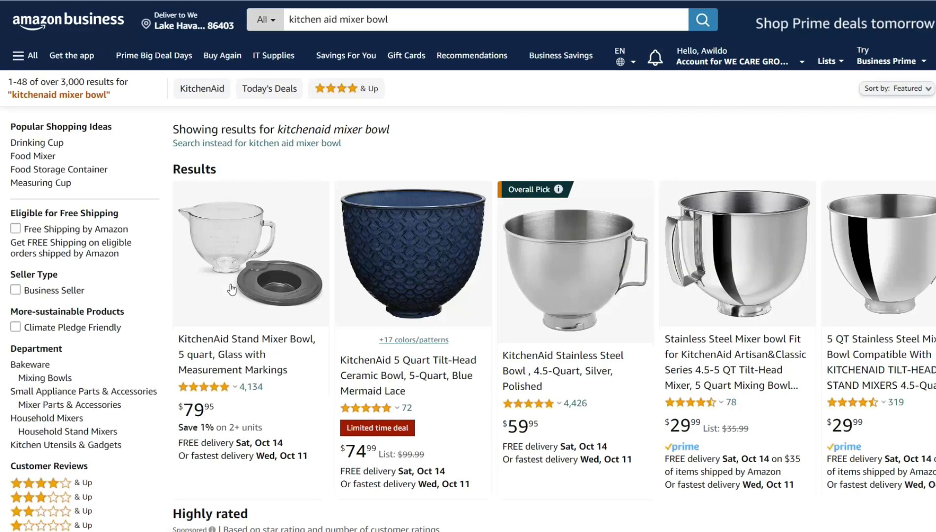
pyautogui.scroll(-10, 720, 362)
pyautogui.scroll(-20, 724, 369)
pyautogui.scroll(-4, 725, 365)
pyautogui.scroll(4, 708, 359)
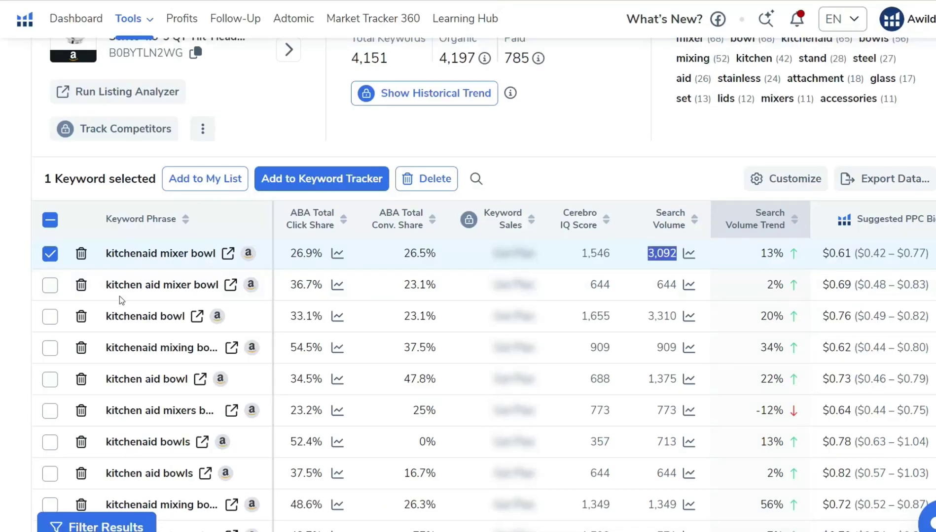
# Select the keyword "kitchen aid mixer bowl" in Cerebro and copy it into cell A3 of the spreadsheet
pyautogui.click(50, 285)
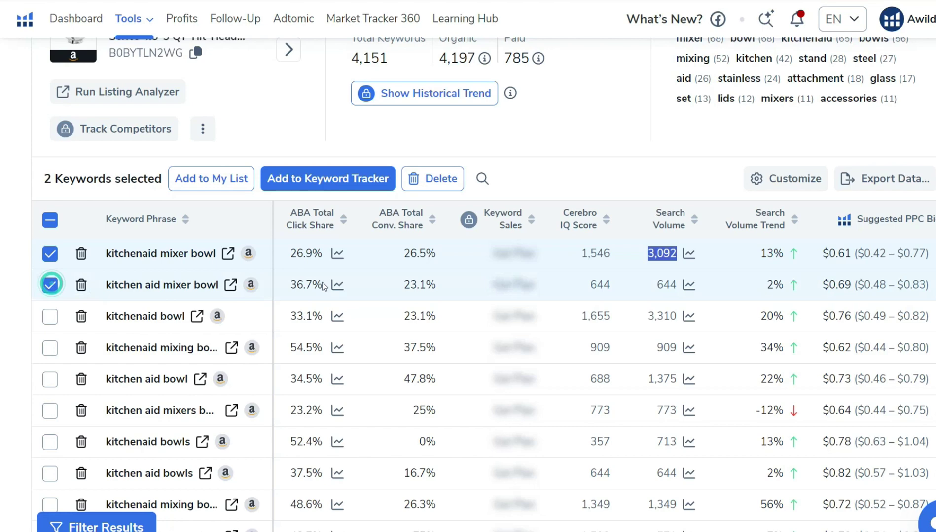
pyautogui.tripleClick(125, 286)
pyautogui.hotkey('ctrl', 'c')
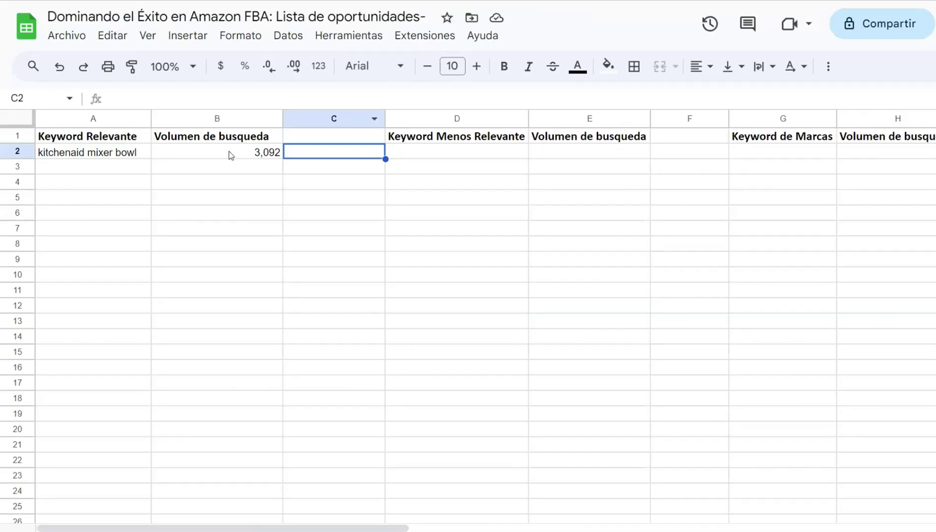
pyautogui.click(94, 172)
pyautogui.hotkey('ctrl', 'v')
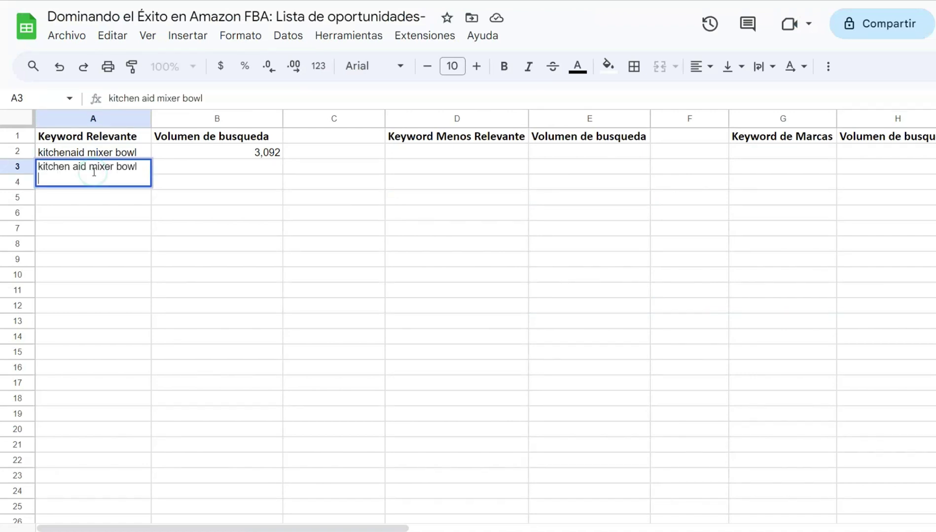
pyautogui.click(179, 178)
# Enter the search volume 644 for "kitchen aid mixer bowl" in cell B3 of the spreadsheet
pyautogui.click(204, 167)
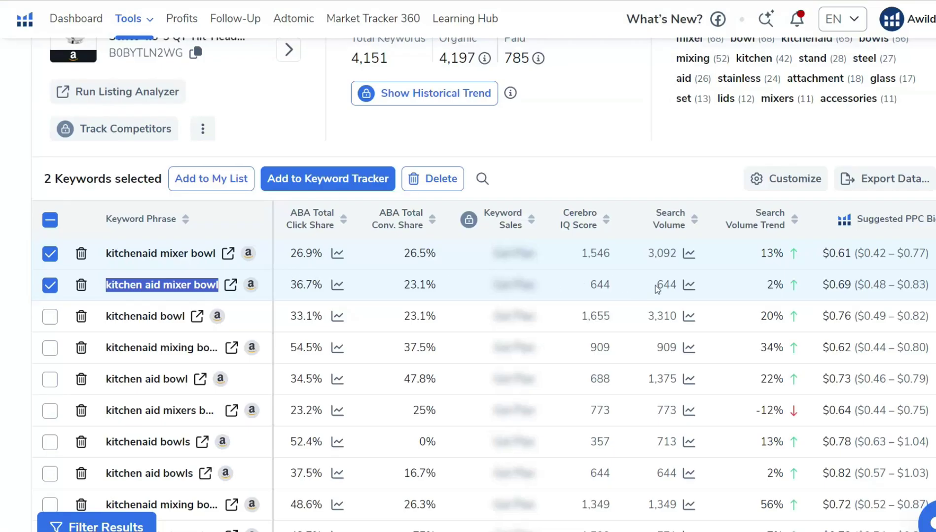
pyautogui.doubleClick(655, 288)
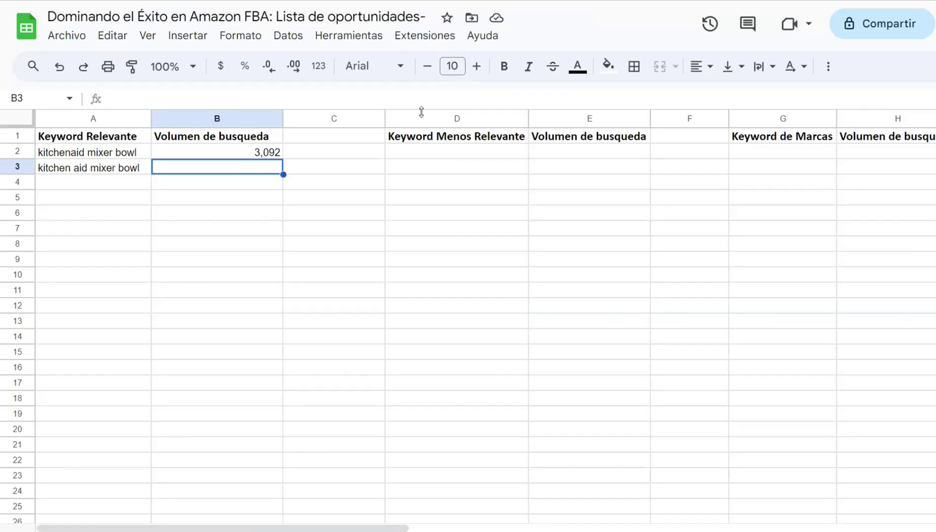
pyautogui.write('644')
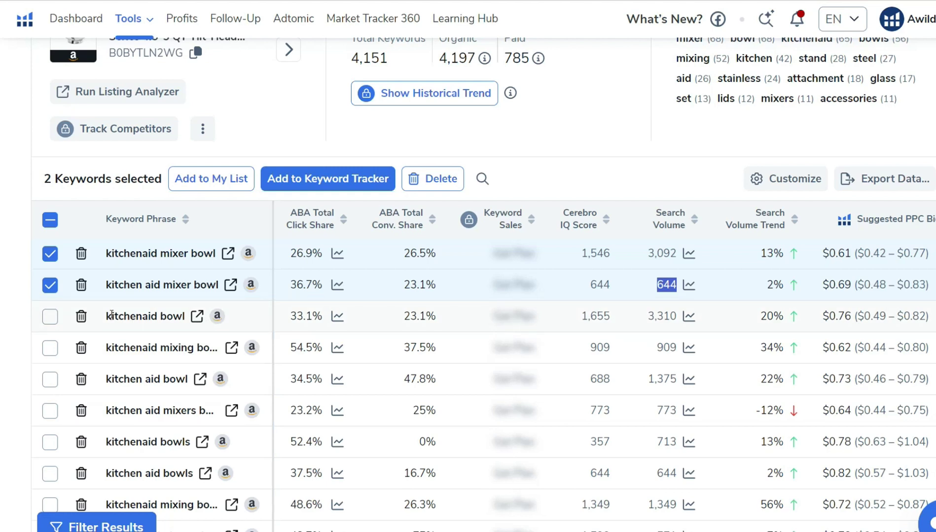
# Open the Amazon results for "kitchenaid bowl" from Cerebro and check the listed products for relevance
pyautogui.tripleClick(111, 314)
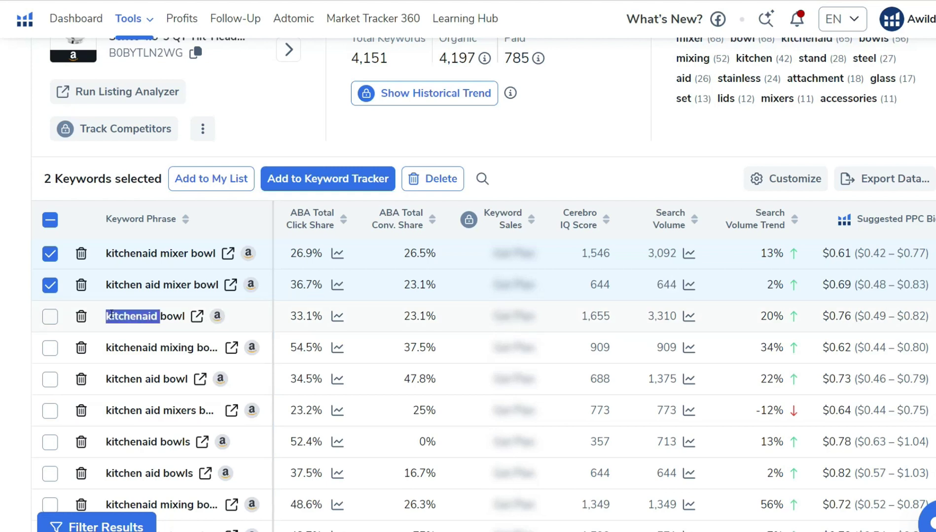
pyautogui.click(197, 316)
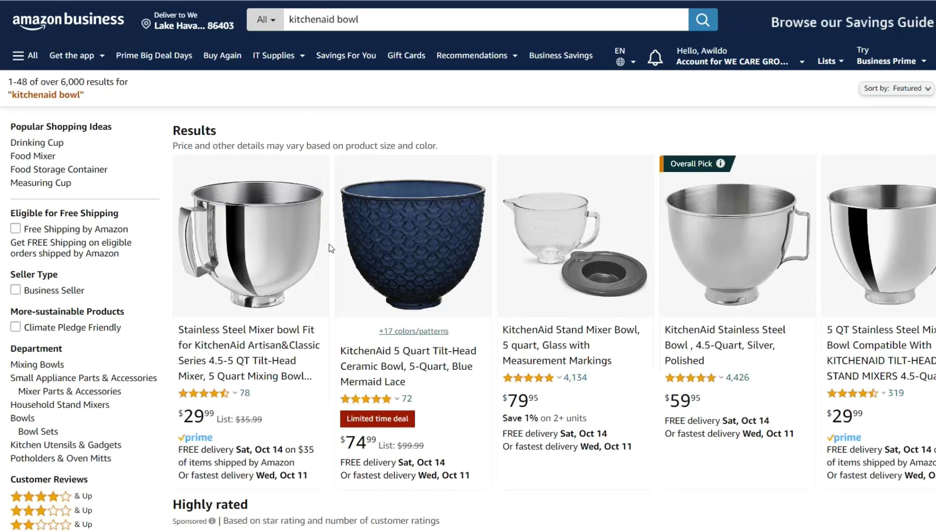
pyautogui.scroll(-4, 351, 262)
pyautogui.scroll(-13, 352, 264)
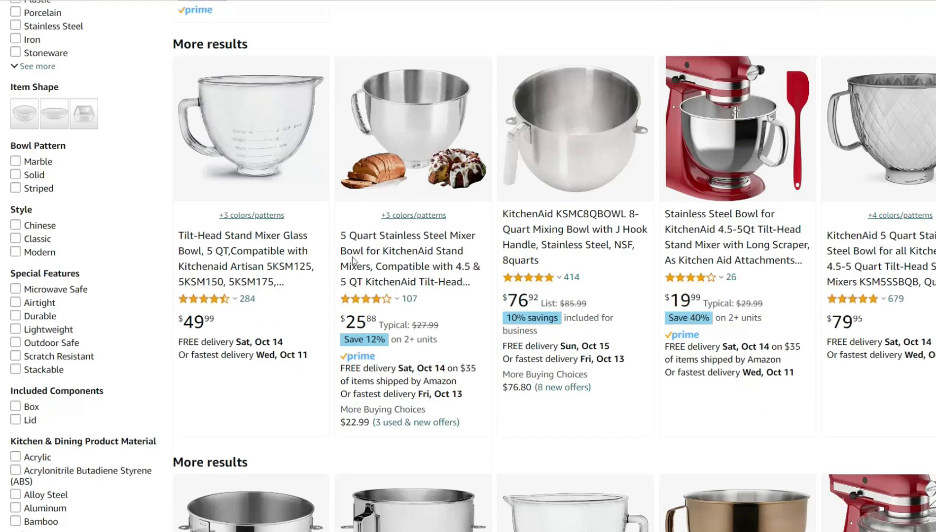
pyautogui.scroll(-15, 353, 256)
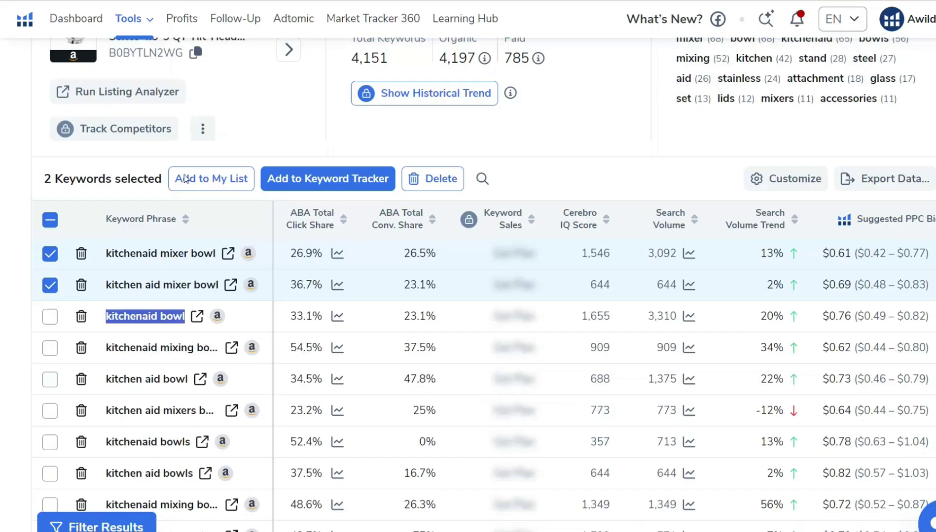
# Select "kitchenaid bowl" in Cerebro and record it in row 4 of the spreadsheet with its search volume 3,310
pyautogui.click(50, 317)
pyautogui.tripleClick(133, 318)
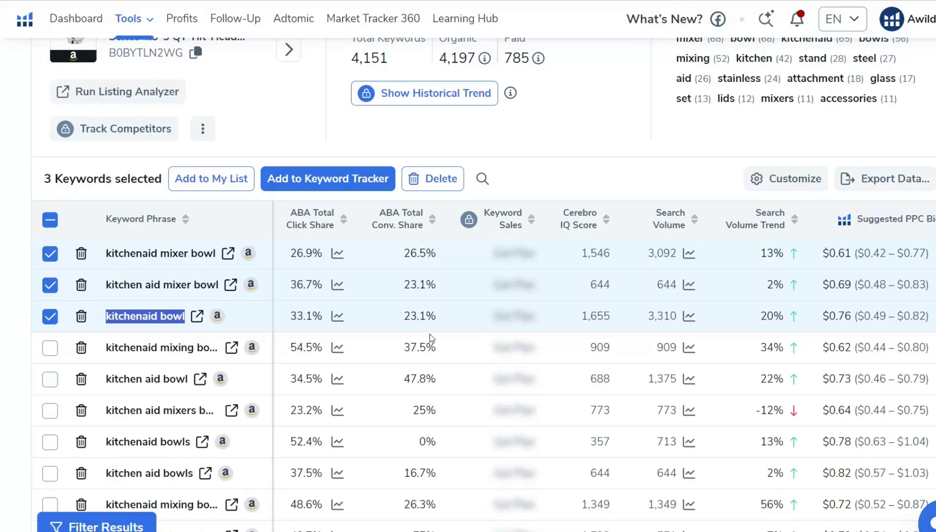
pyautogui.doubleClick(666, 315)
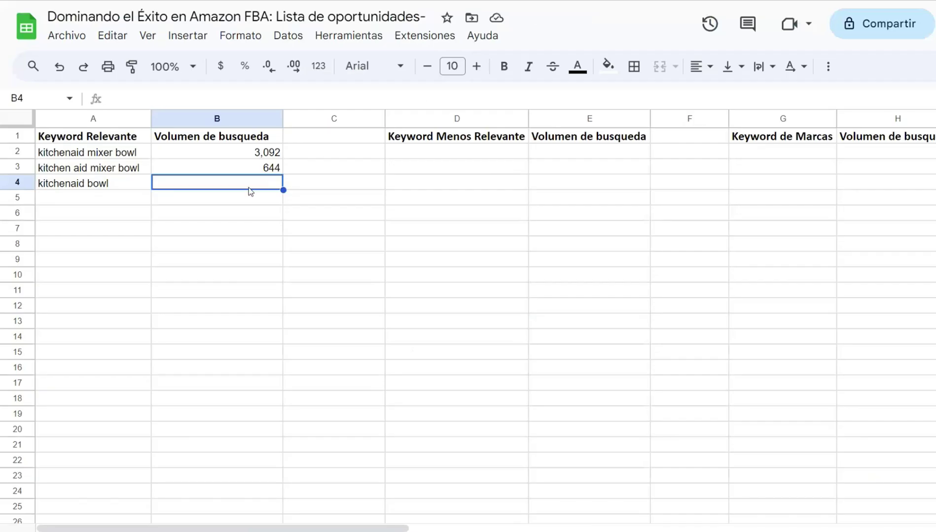
pyautogui.write('3,310')
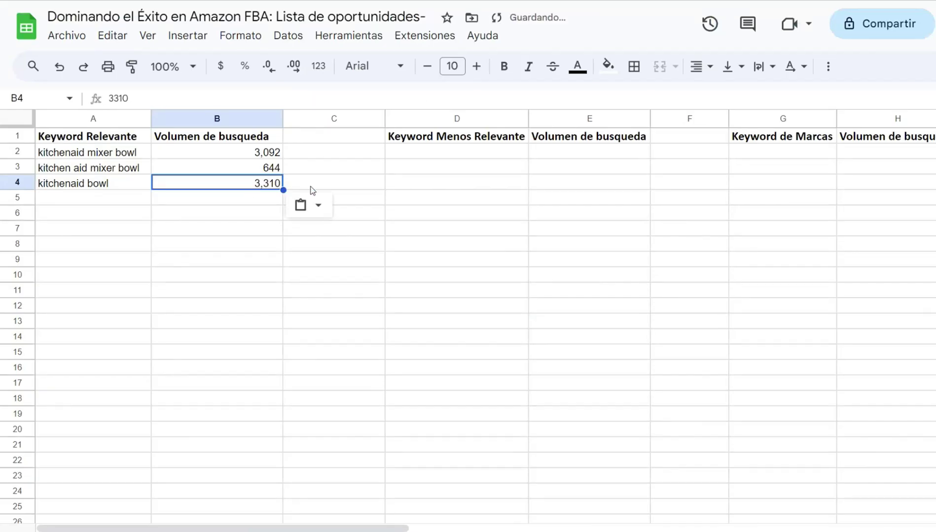
pyautogui.click(354, 183)
# Review the Keyword Relevante and Keyword de Marcas columns in the spreadsheet and return to the Cerebro results
pyautogui.moveTo(93, 154); pyautogui.dragTo(86, 505)
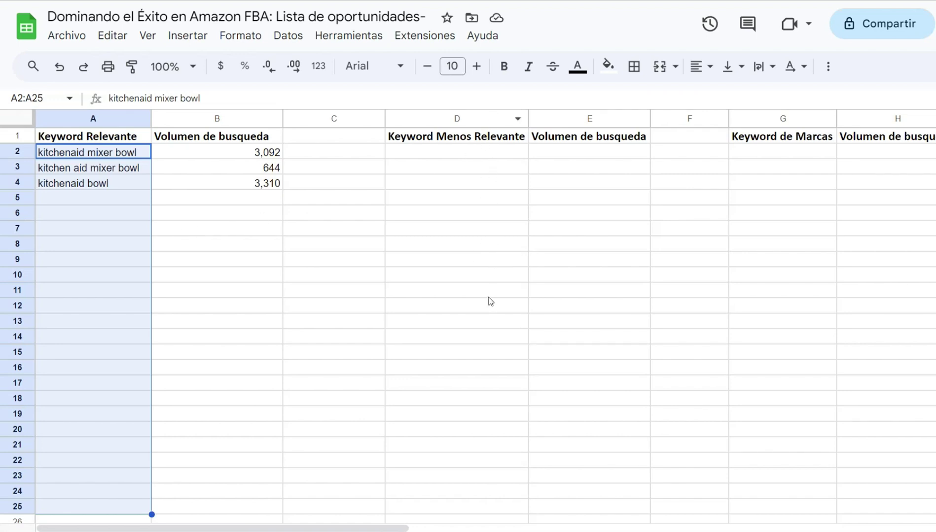
pyautogui.click(816, 154)
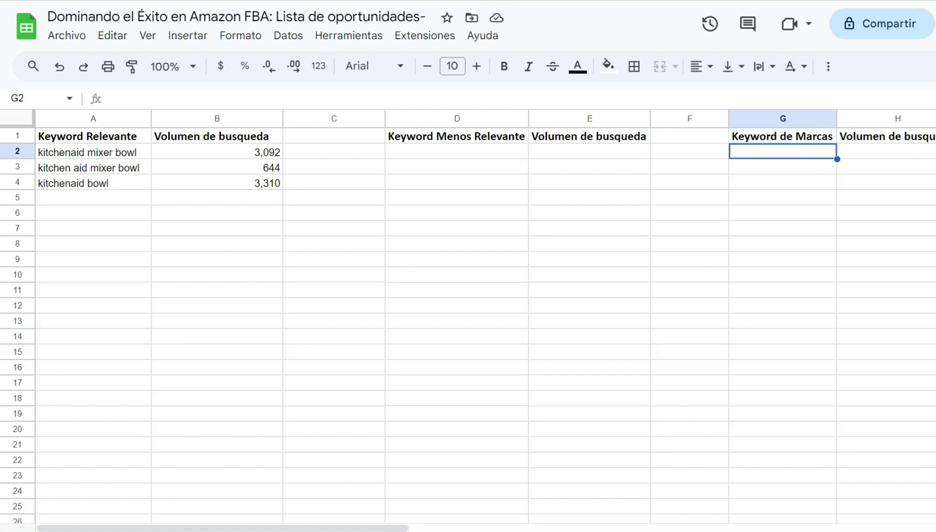
pyautogui.hotkey('ctrl', 'Tab')
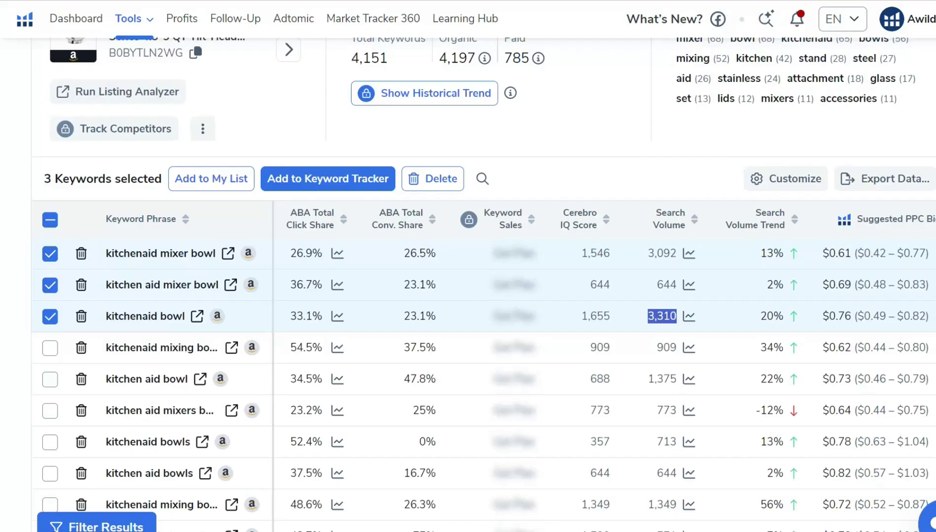
# Open the Amazon results for "kitchenaid glass mixing bowl" from Cerebro and check the listed products for relevance
pyautogui.scroll(-4, 211, 274)
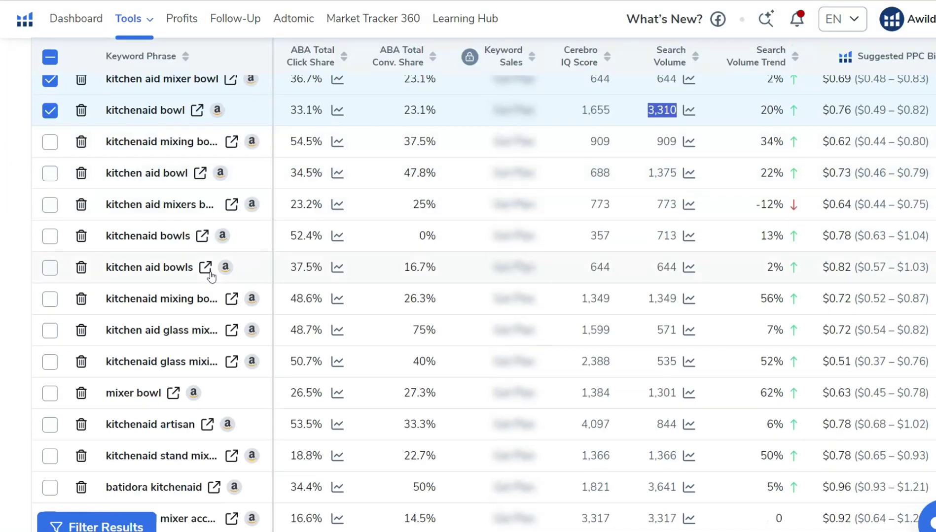
pyautogui.scroll(-1, 210, 277)
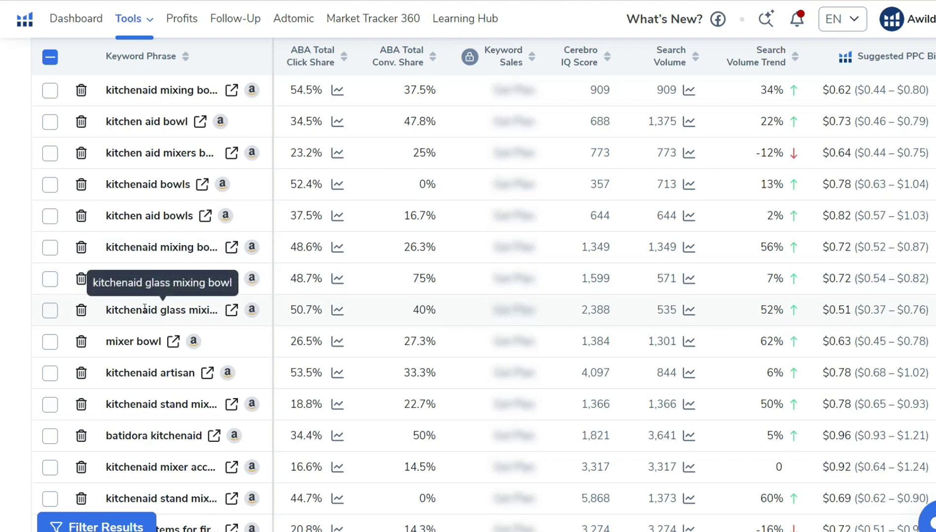
pyautogui.click(232, 311)
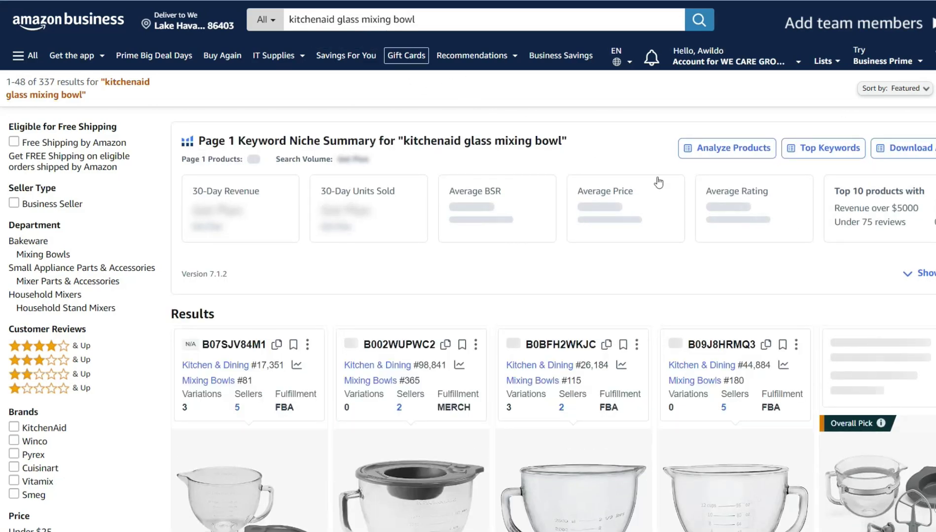
pyautogui.scroll(-6, 773, 254)
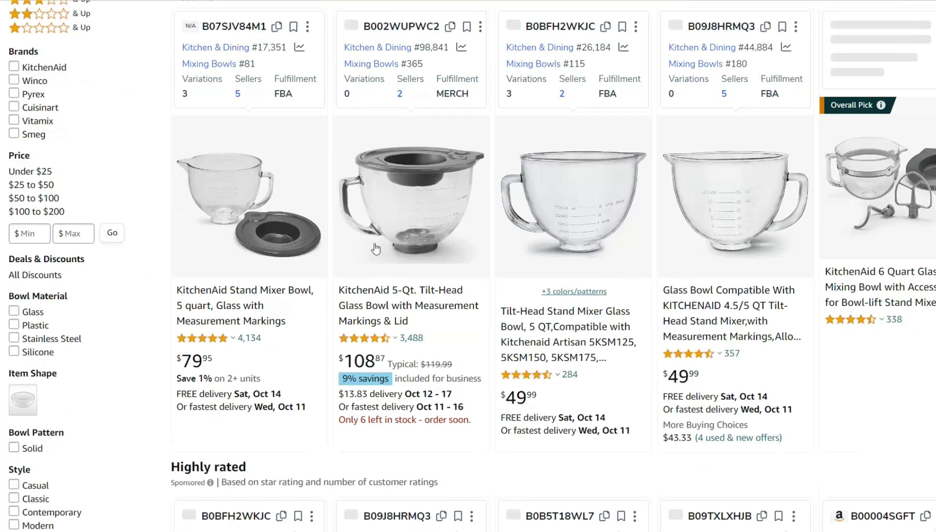
pyautogui.scroll(-10, 863, 242)
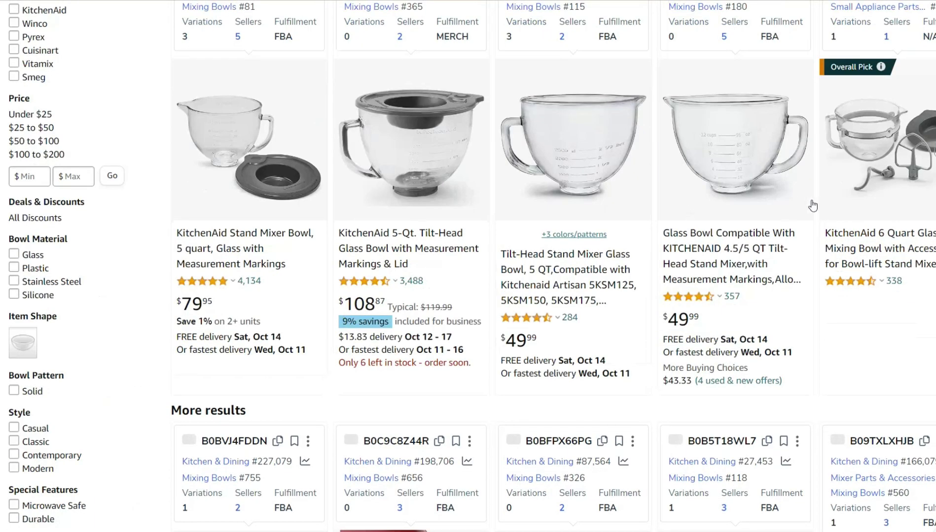
pyautogui.scroll(-4, 838, 220)
pyautogui.scroll(-5, 838, 236)
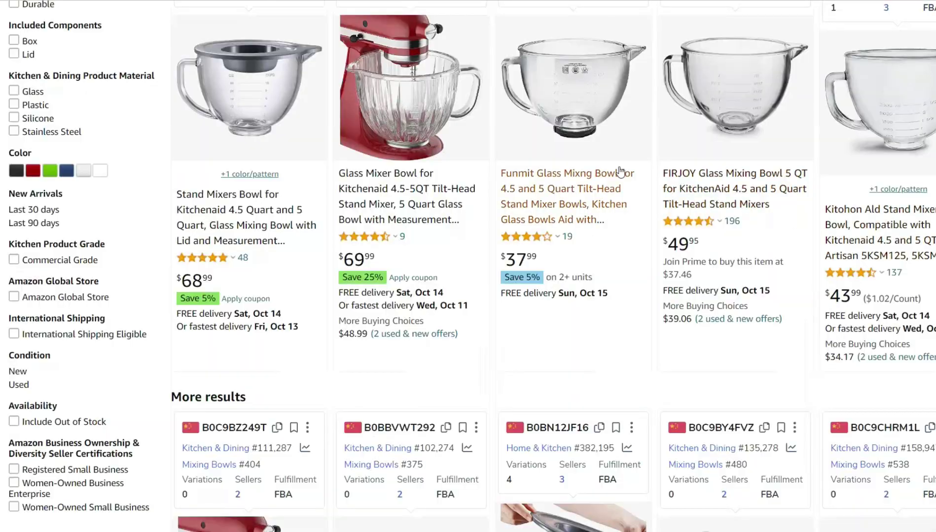
pyautogui.scroll(-8, 569, 160)
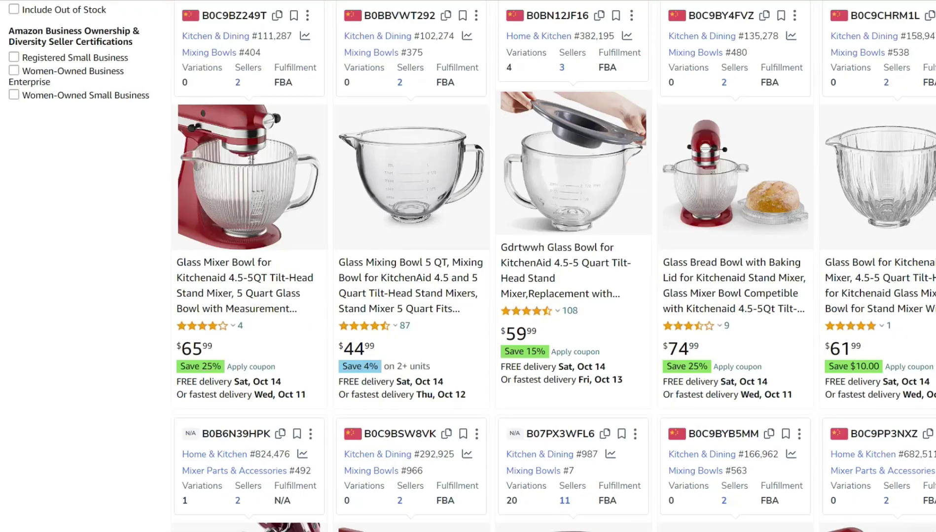
pyautogui.scroll(-5, 634, 187)
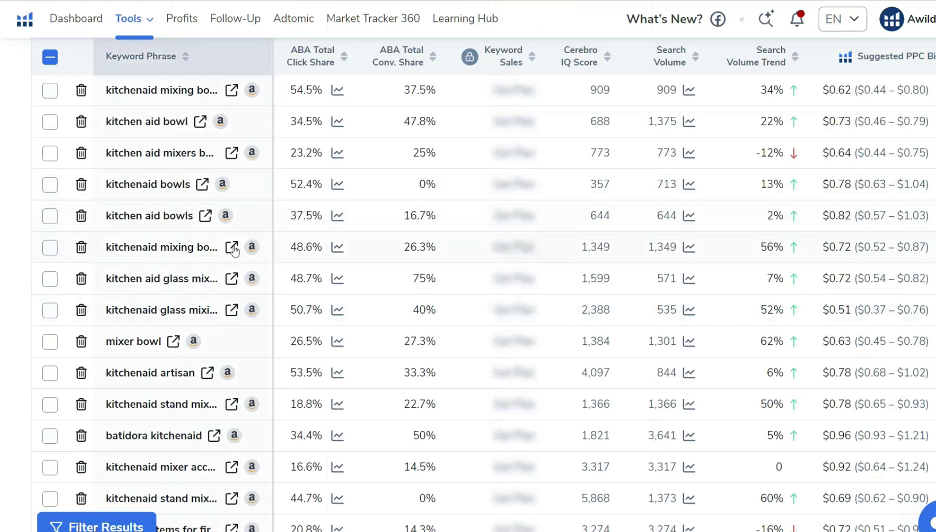
# Open the Amazon results for "mixer bowl" from Cerebro and check how closely the listed products match the stainless steel bowl
pyautogui.scroll(-1, 215, 251)
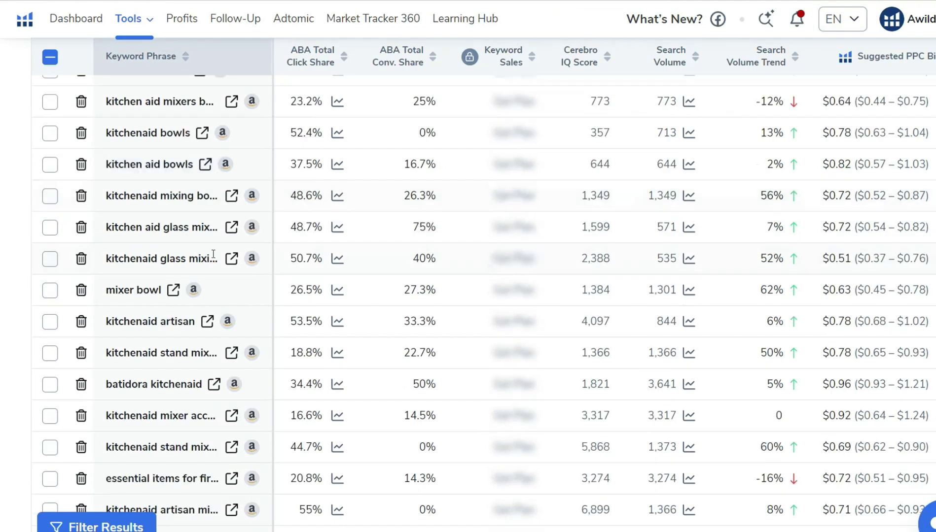
pyautogui.click(173, 290)
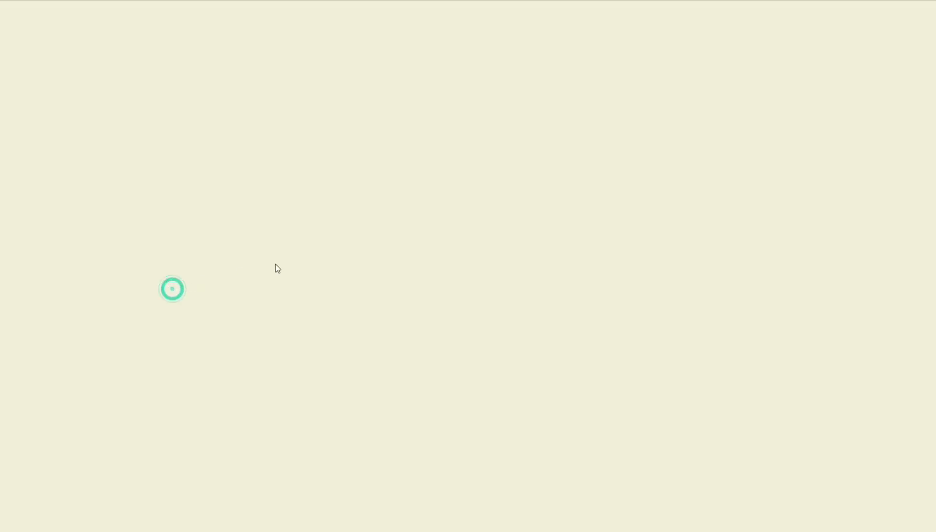
pyautogui.scroll(-6, 400, 265)
pyautogui.scroll(-9, 400, 265)
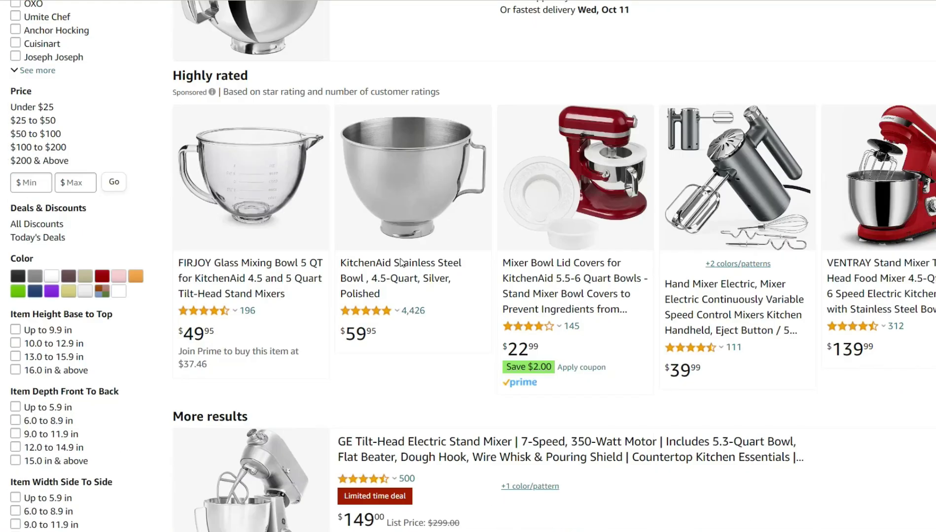
pyautogui.scroll(-15, 895, 332)
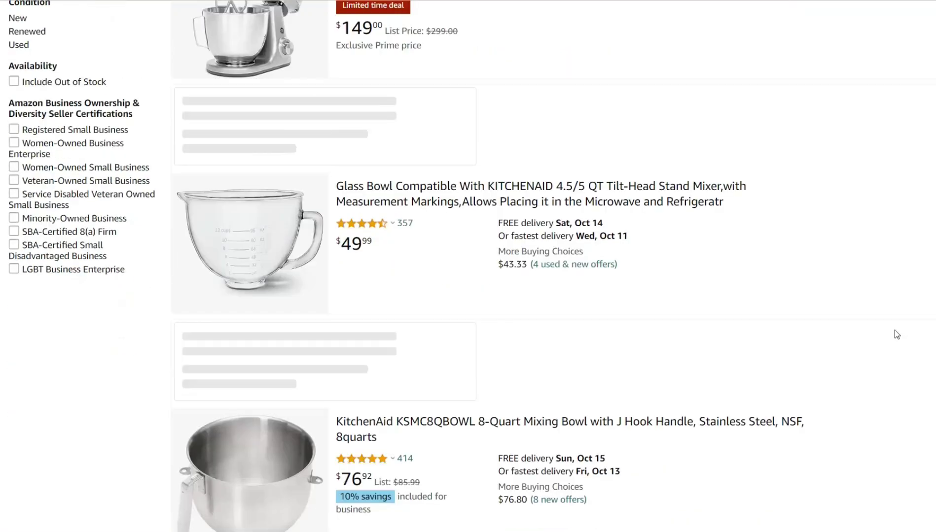
pyautogui.scroll(-10, 893, 331)
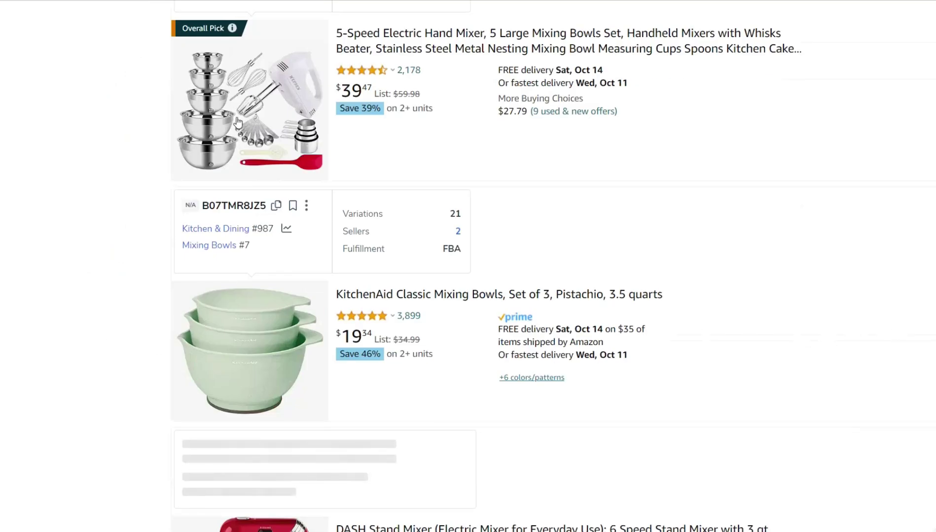
pyautogui.scroll(-5, 209, 330)
pyautogui.scroll(-6, 227, 331)
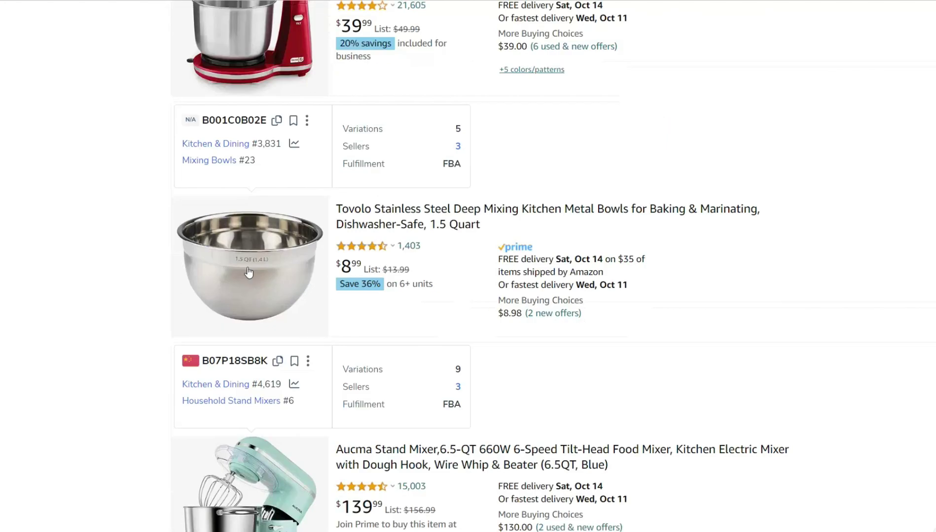
pyautogui.scroll(-4, 254, 242)
pyautogui.scroll(-2, 237, 302)
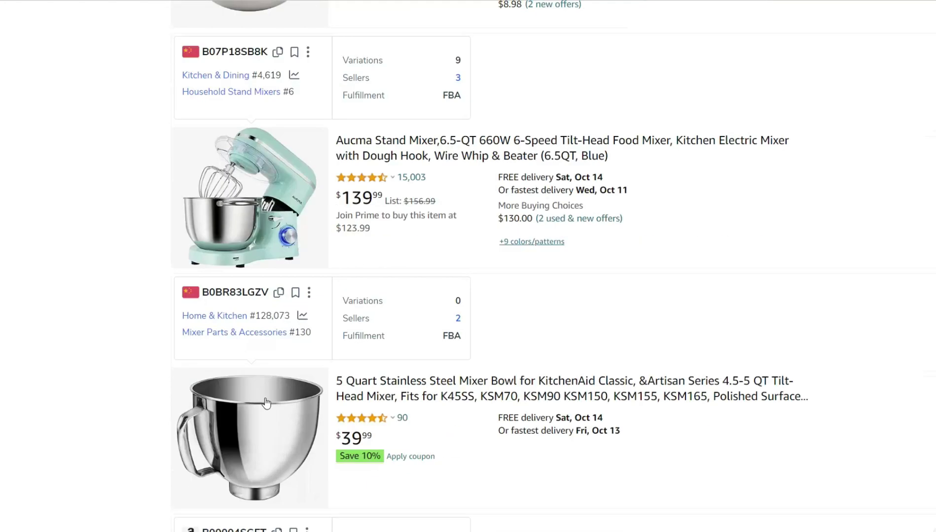
pyautogui.scroll(-12, 242, 294)
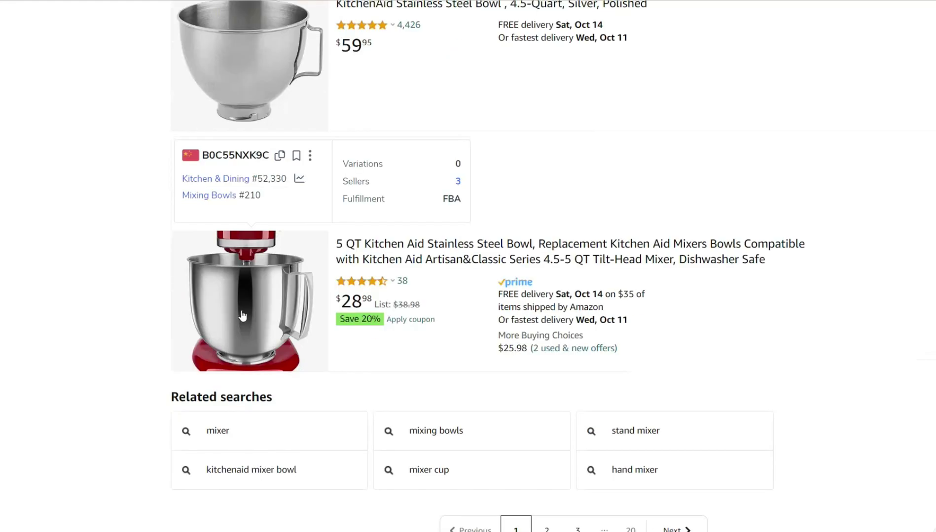
pyautogui.scroll(5, 242, 316)
pyautogui.scroll(20, 1, 377)
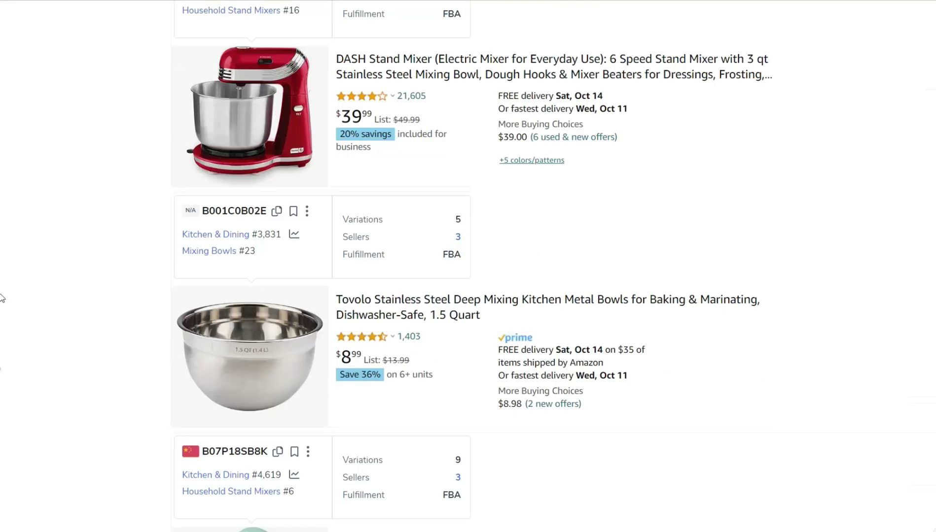
pyautogui.scroll(14, 1, 377)
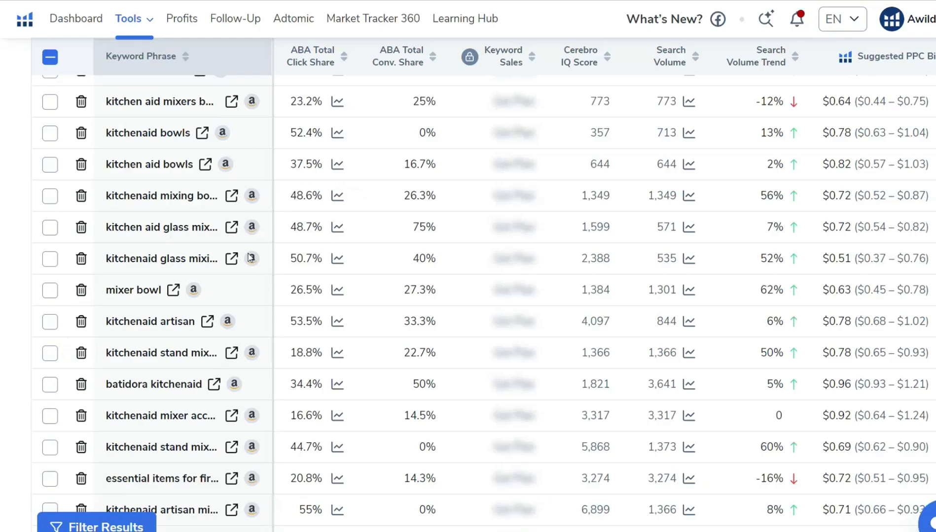
# Select "mixer bowl" in Cerebro and record it in cell D2 under Keyword Menos Relevante in the spreadsheet
pyautogui.click(50, 290)
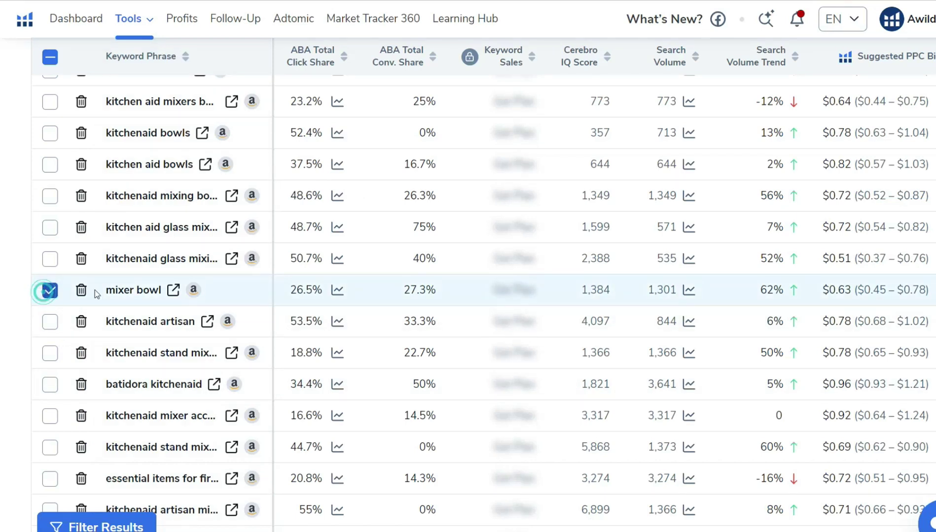
pyautogui.moveTo(103, 289); pyautogui.dragTo(161, 292)
pyautogui.hotkey('ctrl', 'c')
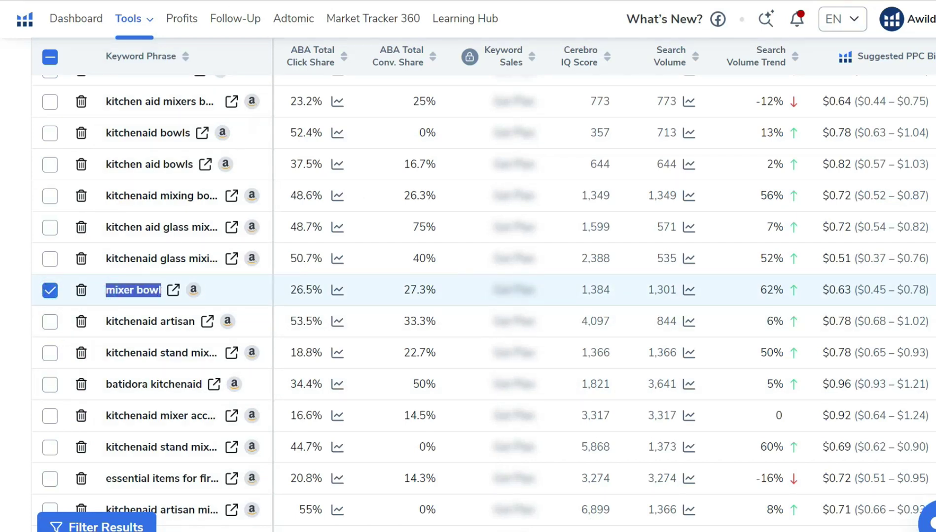
pyautogui.hotkey('ctrl', 'Tab')
pyautogui.click(468, 151)
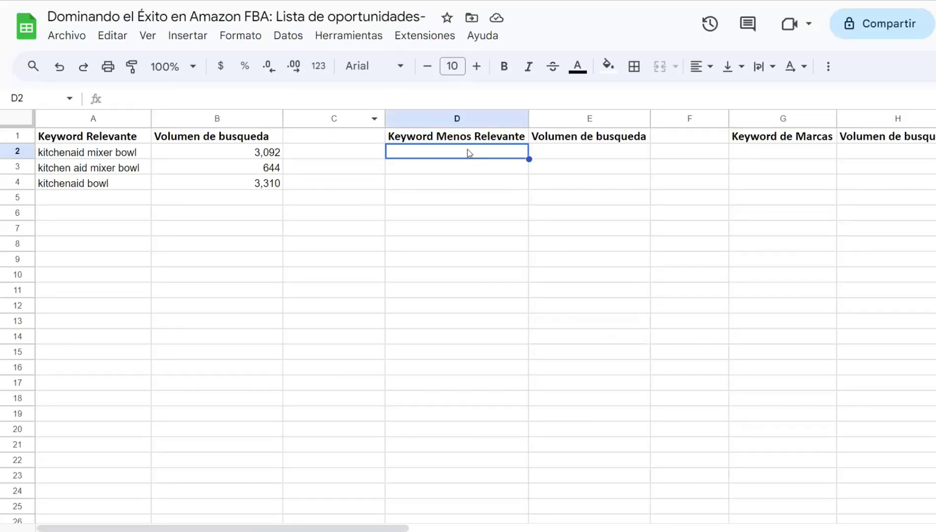
pyautogui.hotkey('ctrl', 'v')
pyautogui.press('Tab')
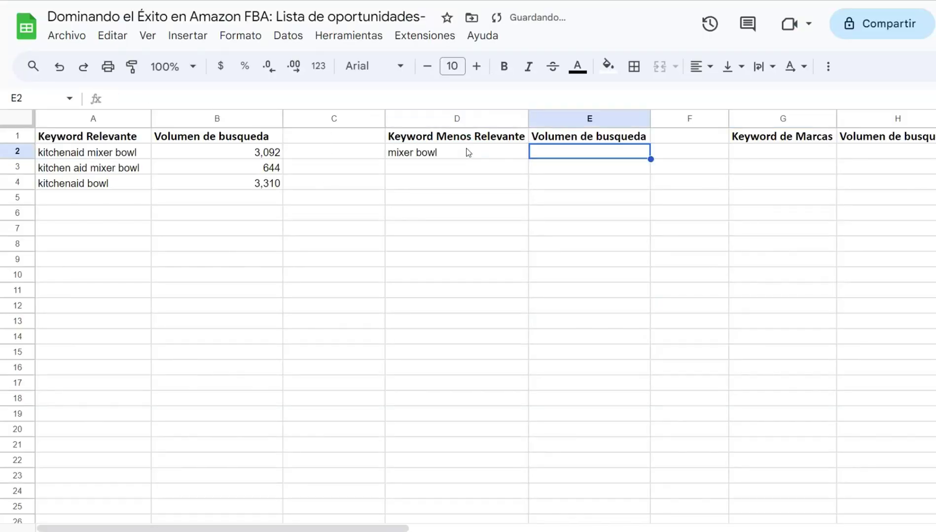
# Copy the search volume 1,301 for "mixer bowl" from Cerebro into cell E2 of the spreadsheet
pyautogui.hotkey('ctrl', 'shift', 'Tab')
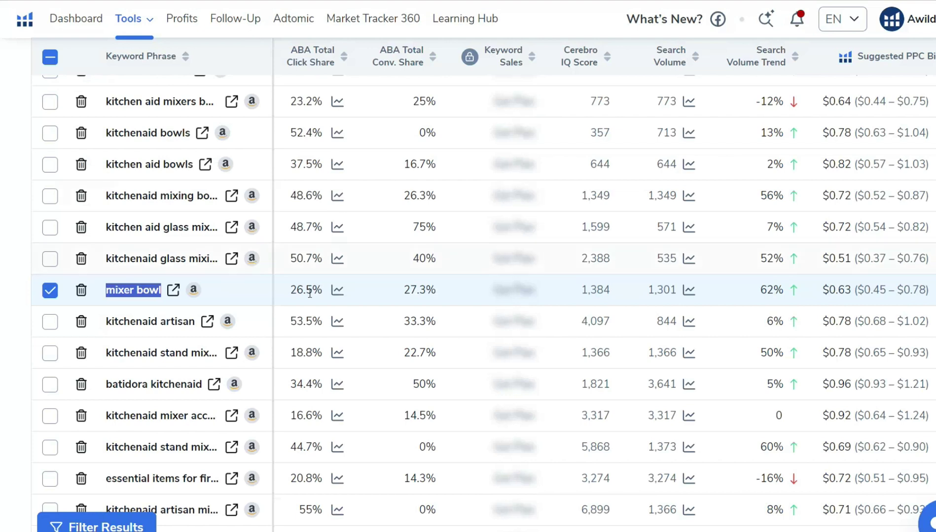
pyautogui.doubleClick(648, 290)
pyautogui.hotkey('ctrl', 'c')
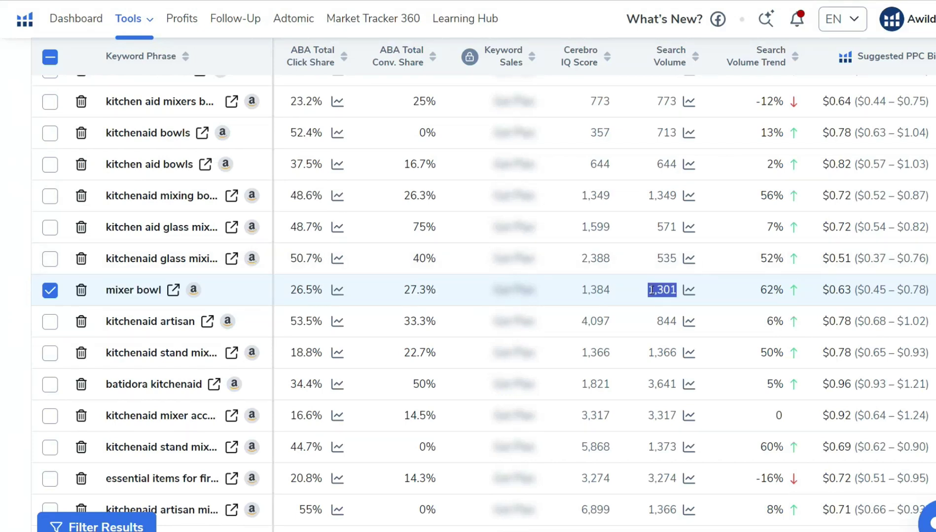
pyautogui.hotkey('ctrl', 'Tab')
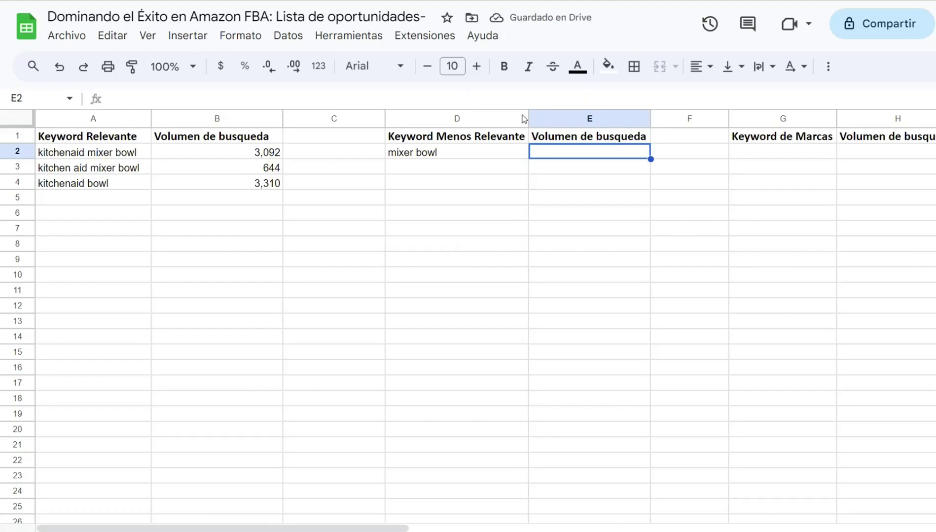
pyautogui.doubleClick(592, 149)
pyautogui.hotkey('ctrl', 'v')
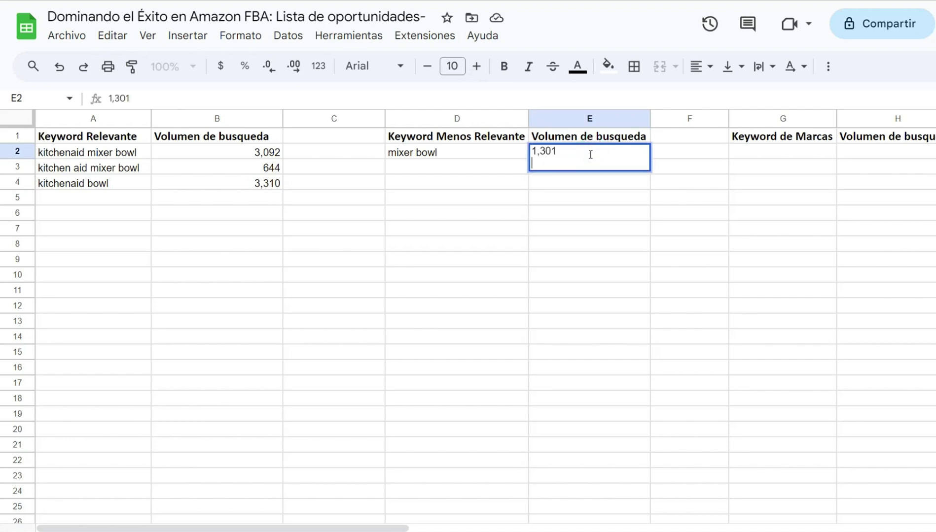
pyautogui.click(846, 264)
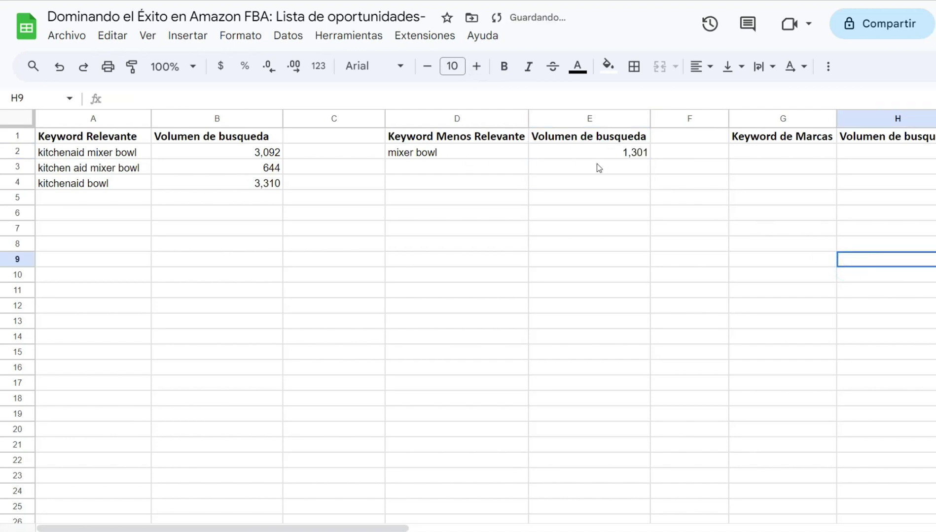
# Review the Keyword Relevante, Keyword Menos Relevante and Keyword de Marcas columns in the spreadsheet
pyautogui.moveTo(109, 143); pyautogui.dragTo(95, 386)
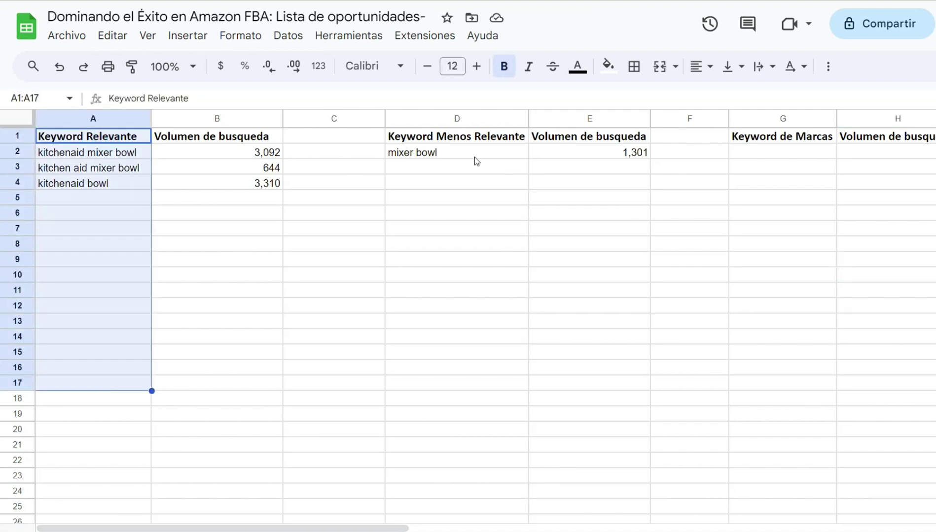
pyautogui.moveTo(476, 141); pyautogui.dragTo(453, 305)
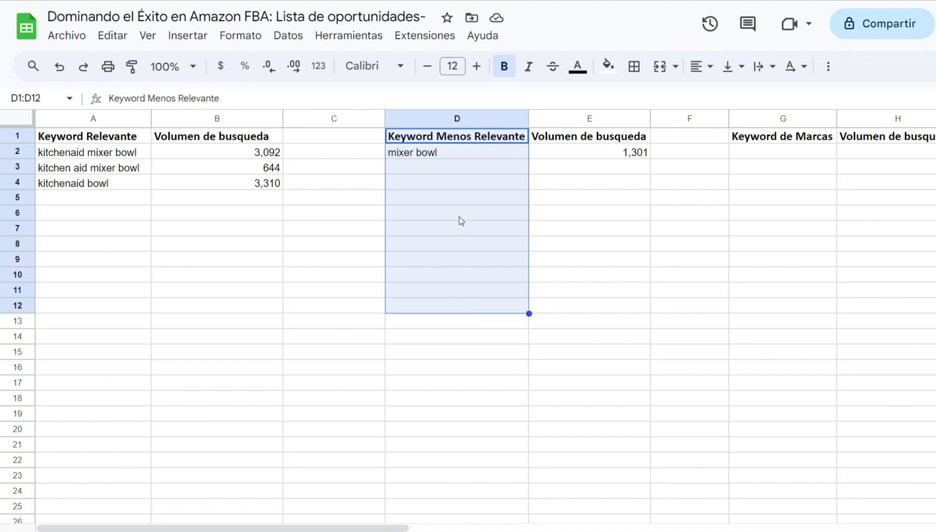
pyautogui.click(828, 152)
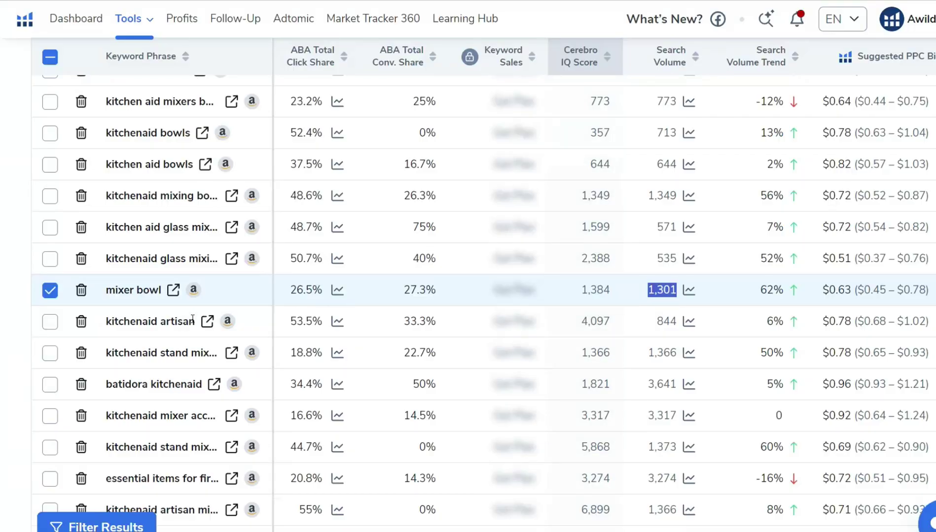
# Find "hamilton beach stand mixer" in the Cerebro results and open its Amazon search results
pyautogui.scroll(-4, 184, 345)
pyautogui.scroll(-15, 185, 345)
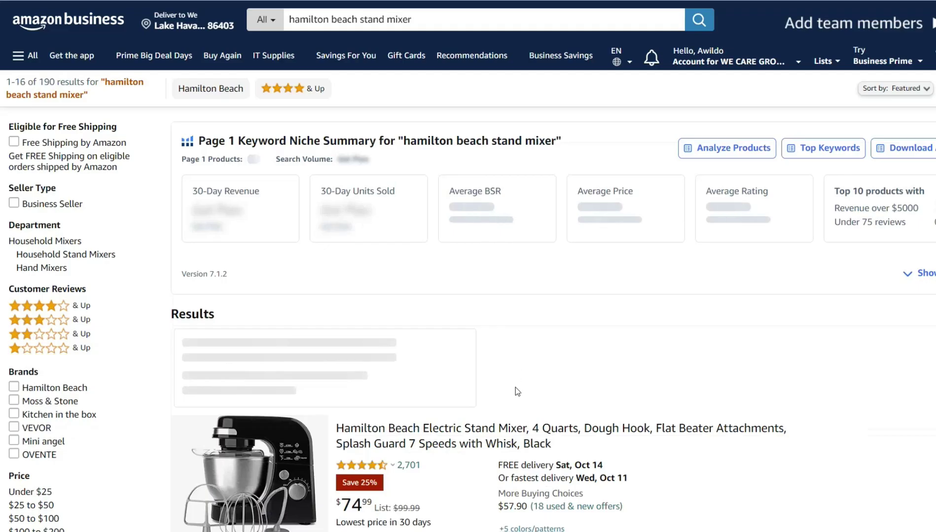
pyautogui.scroll(-2, 435, 460)
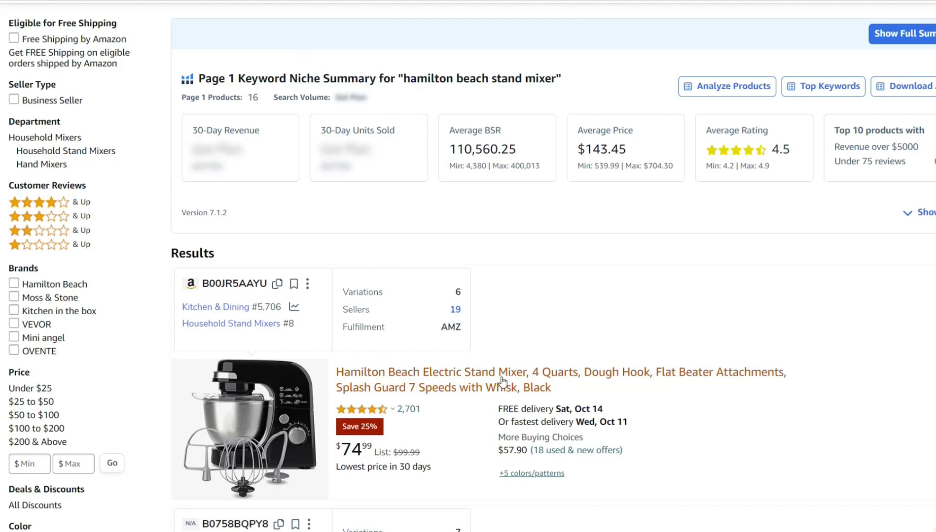
# Open the black 4-quart Hamilton Beach Electric Stand Mixer listing and examine the brand in its title and store link
pyautogui.click(501, 370)
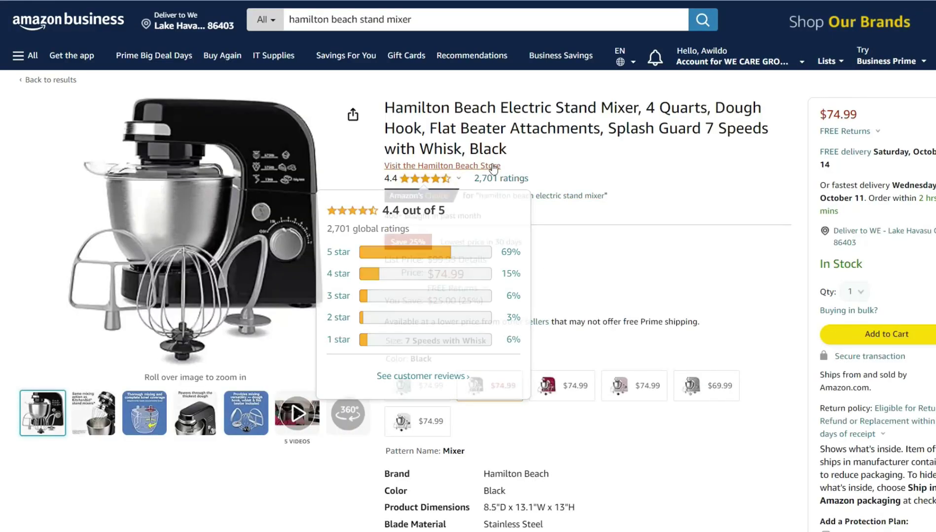
pyautogui.moveTo(501, 167); pyautogui.dragTo(425, 165)
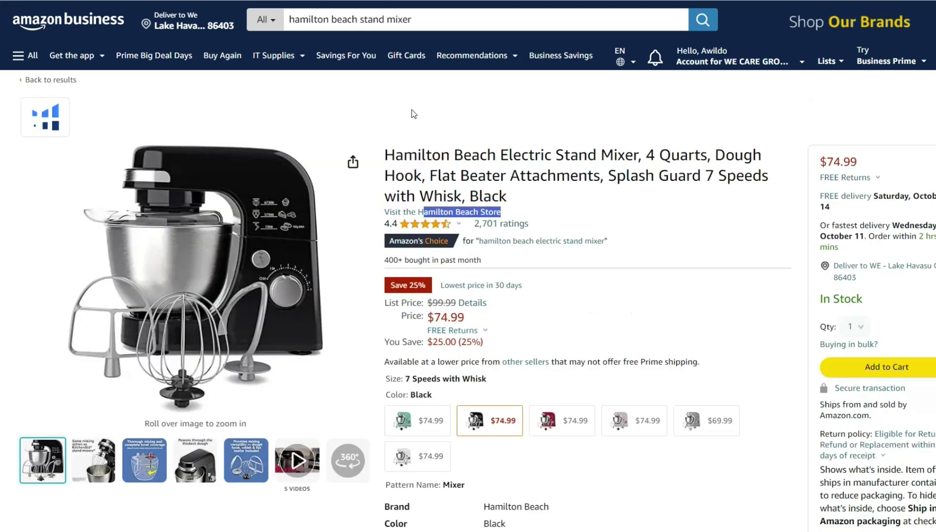
pyautogui.moveTo(395, 157)
pyautogui.mouseDown()
pyautogui.moveTo(641, 158)
pyautogui.moveTo(390, 156)
pyautogui.mouseUp()
pyautogui.hotkey('ctrl', 'c')
pyautogui.click(641, 158)
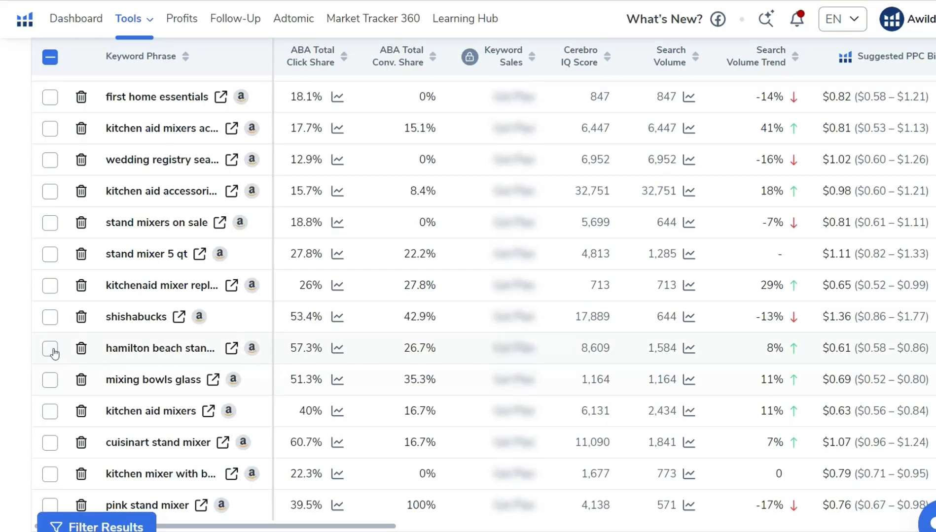
# Record "Hamilton Beach Electric Stand Mixer" in cell G2 under Keyword de Marcas, with its Cerebro search volume 1584 in cell H2
pyautogui.click(50, 349)
pyautogui.moveTo(643, 351); pyautogui.dragTo(682, 353)
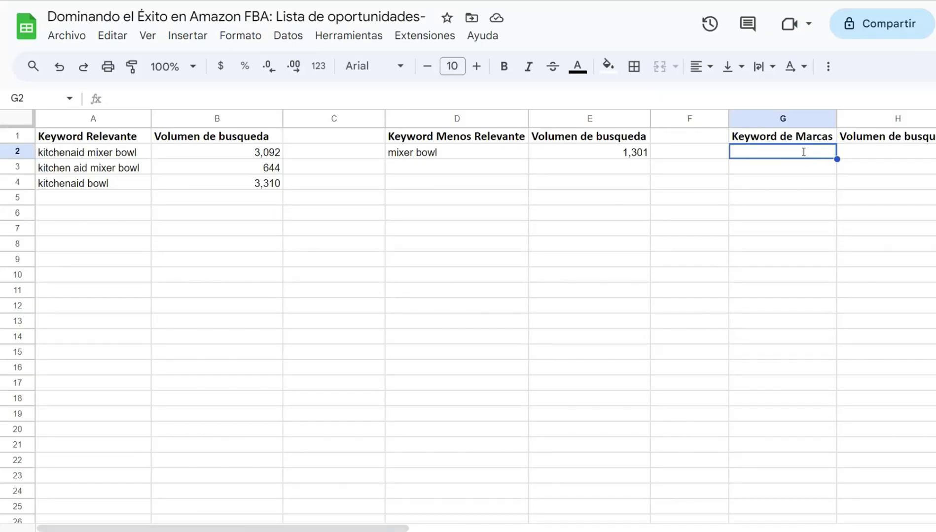
pyautogui.doubleClick(803, 152)
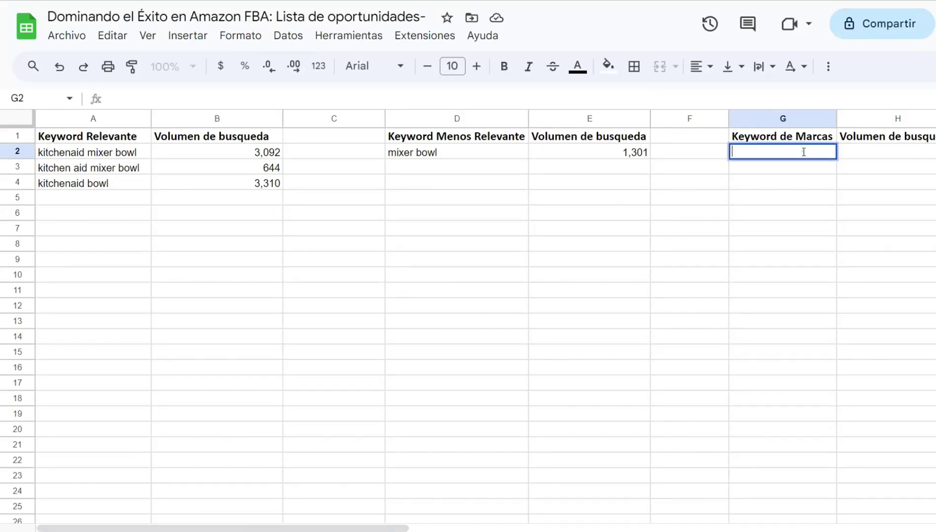
pyautogui.hotkey('ctrl', 'v')
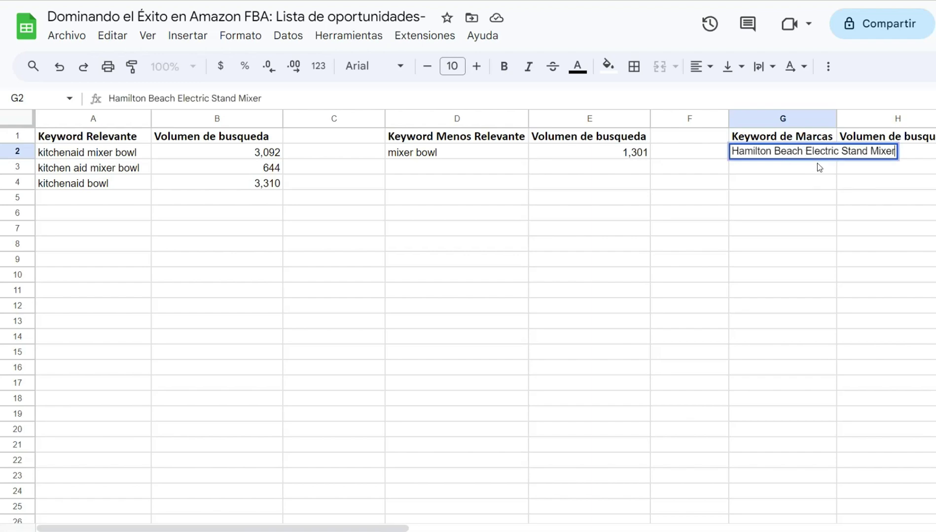
pyautogui.press('Tab')
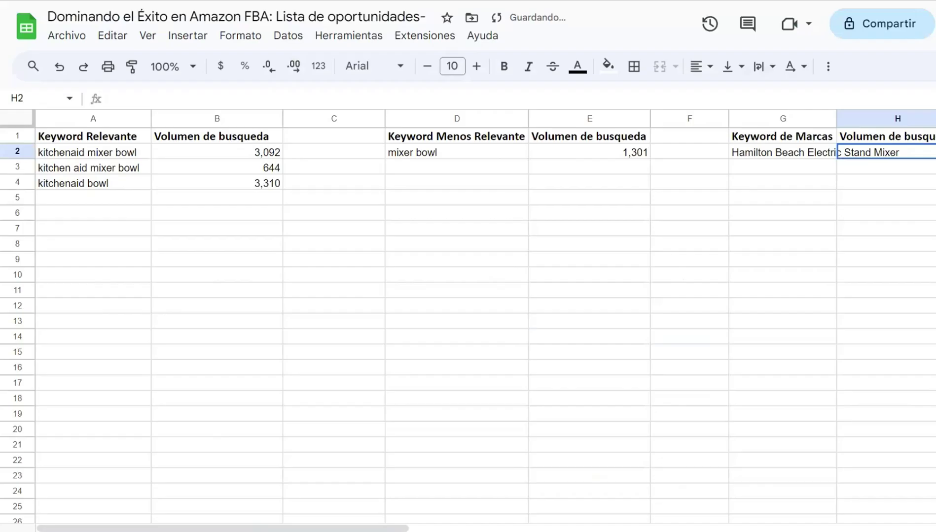
pyautogui.write('1584')
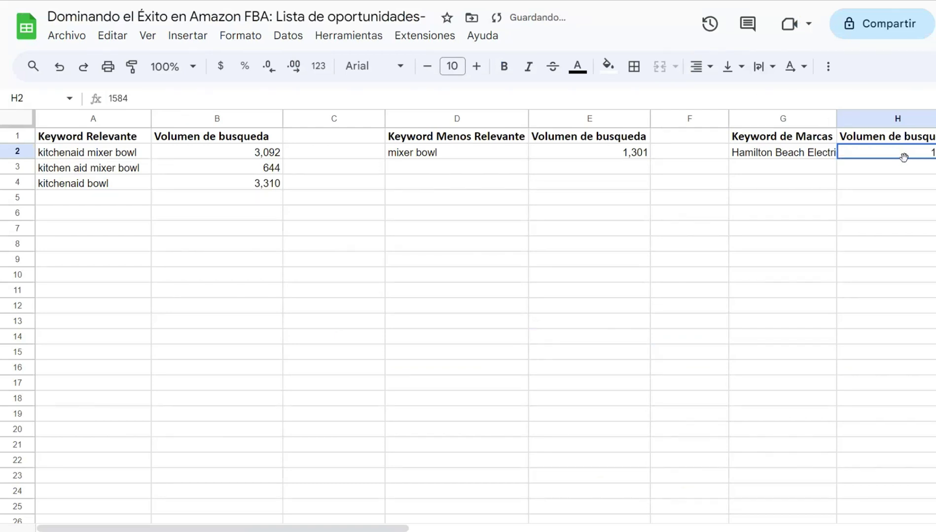
pyautogui.moveTo(893, 172); pyautogui.dragTo(893, 179)
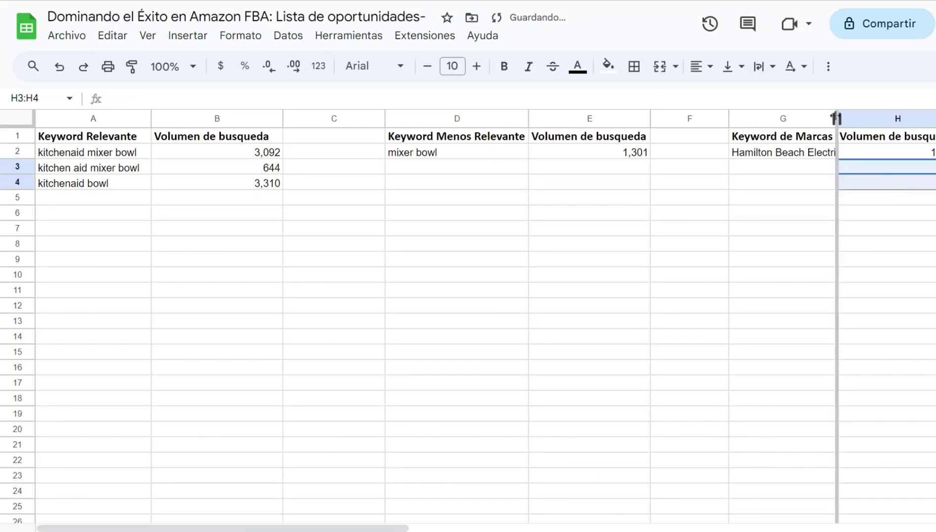
# Fit column G's width to its contents and check the brand keyword and search volume in G2:H2
pyautogui.doubleClick(837, 118)
pyautogui.moveTo(390, 527); pyautogui.dragTo(553, 527)
pyautogui.click(627, 334)
pyautogui.moveTo(427, 157); pyautogui.dragTo(559, 158)
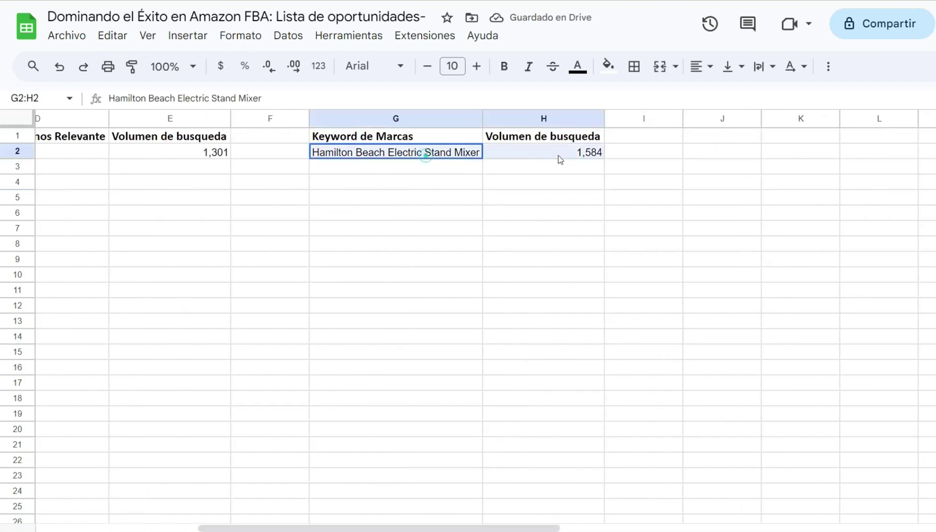
pyautogui.click(562, 197)
# Examine the Keyword de Marcas column and the product words "Electric Stand Mixer" following the brand name in cell G2
pyautogui.moveTo(417, 153); pyautogui.dragTo(403, 436)
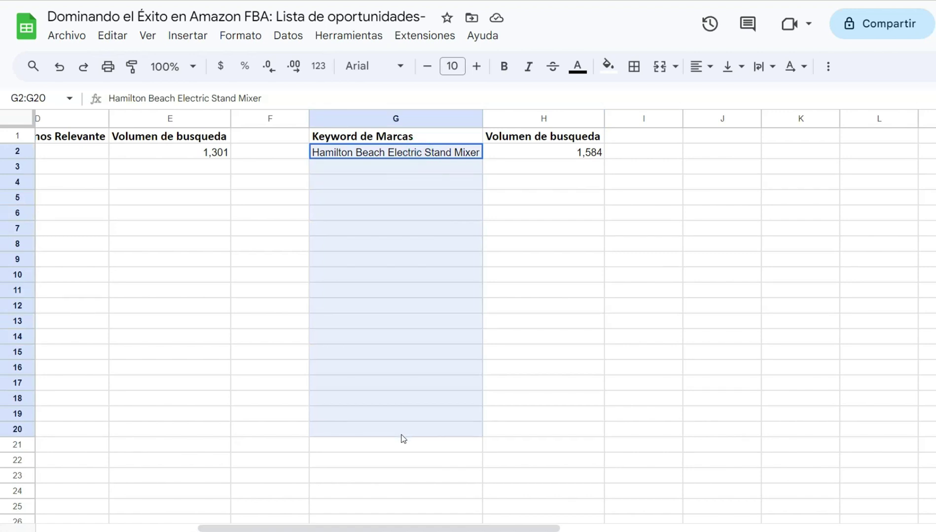
pyautogui.moveTo(403, 439); pyautogui.dragTo(403, 439)
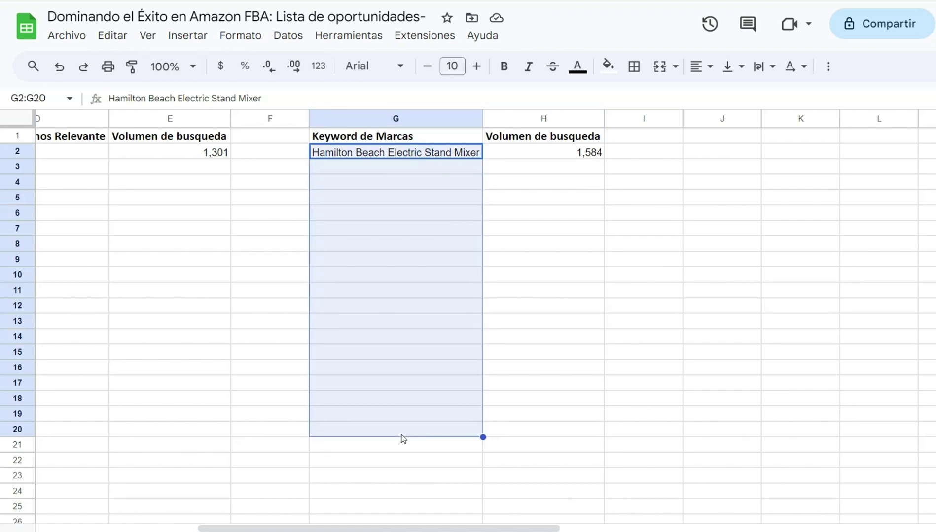
pyautogui.click(443, 290)
pyautogui.doubleClick(416, 151)
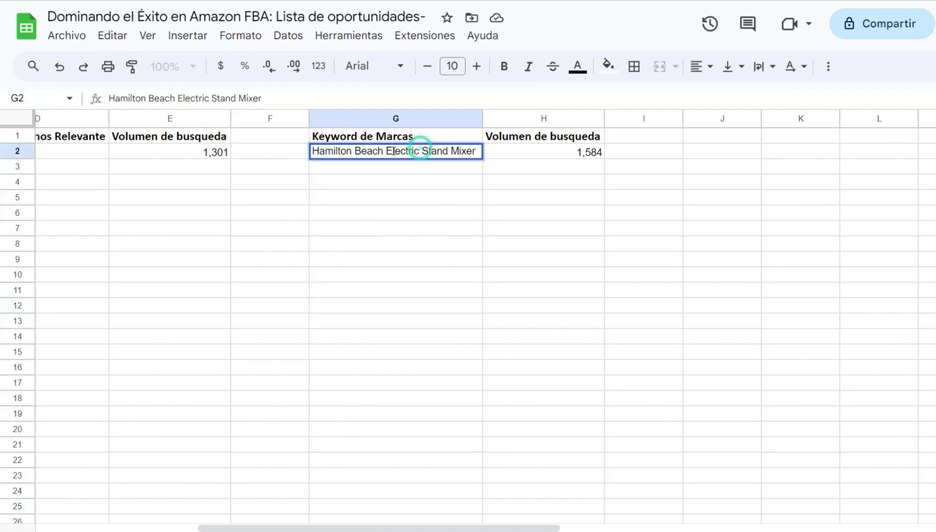
pyautogui.hotkey('shift', 'End')
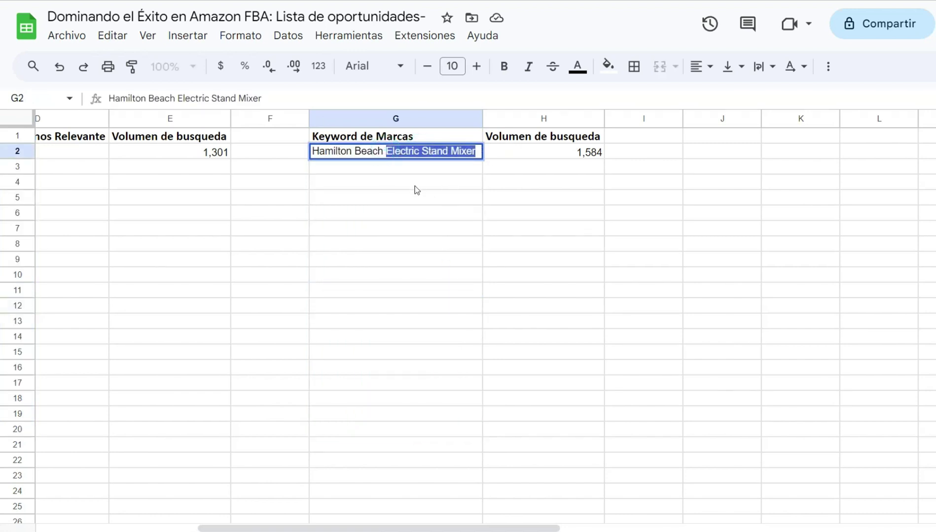
pyautogui.click(403, 203)
# Review the brand, relevant and less relevant keyword columns of the spreadsheet, ending on the Keyword Relevante list
pyautogui.moveTo(363, 136); pyautogui.dragTo(357, 452)
pyautogui.moveTo(365, 526); pyautogui.dragTo(136, 503)
pyautogui.click(365, 311)
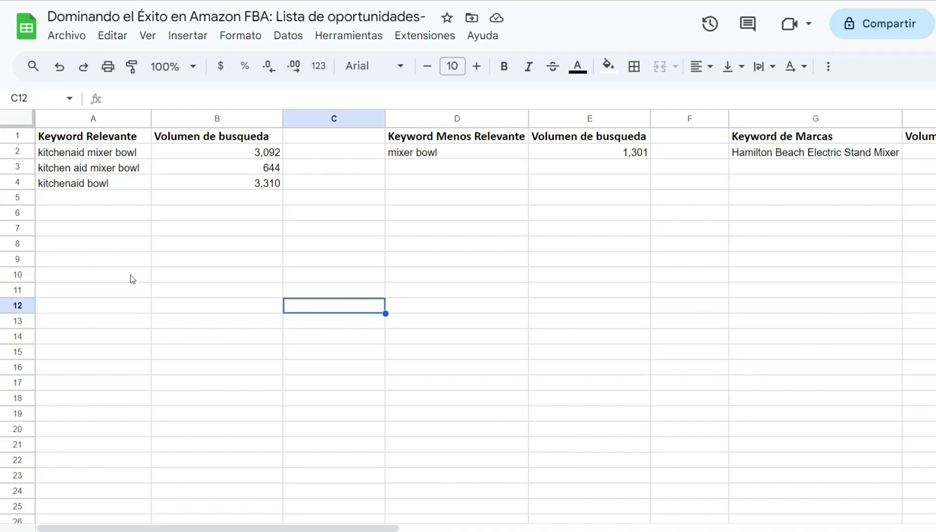
pyautogui.moveTo(110, 142); pyautogui.dragTo(69, 522)
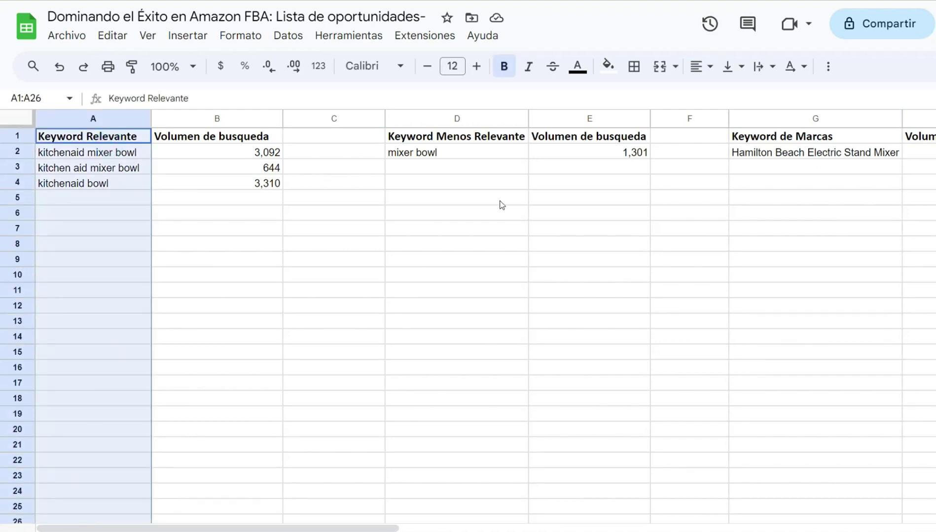
pyautogui.moveTo(495, 143); pyautogui.dragTo(463, 373)
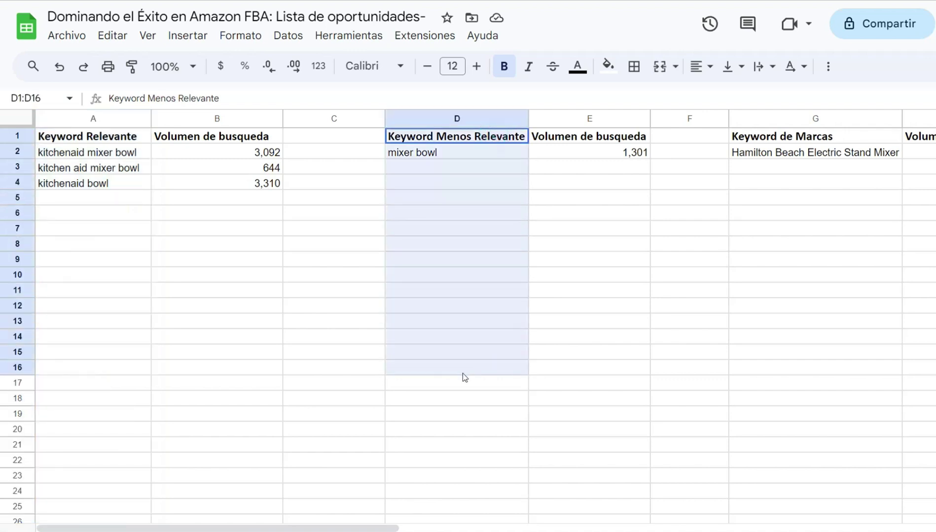
pyautogui.moveTo(761, 144); pyautogui.dragTo(752, 341)
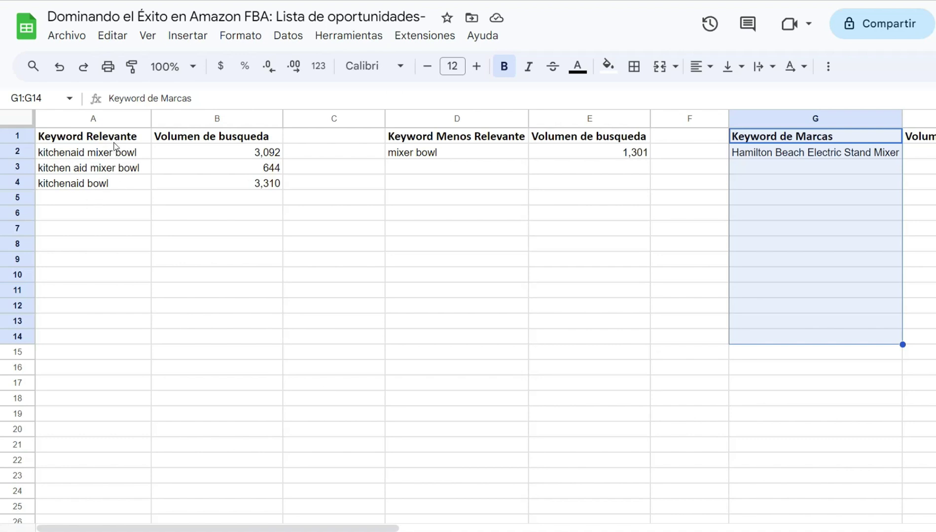
pyautogui.moveTo(106, 144); pyautogui.dragTo(118, 498)
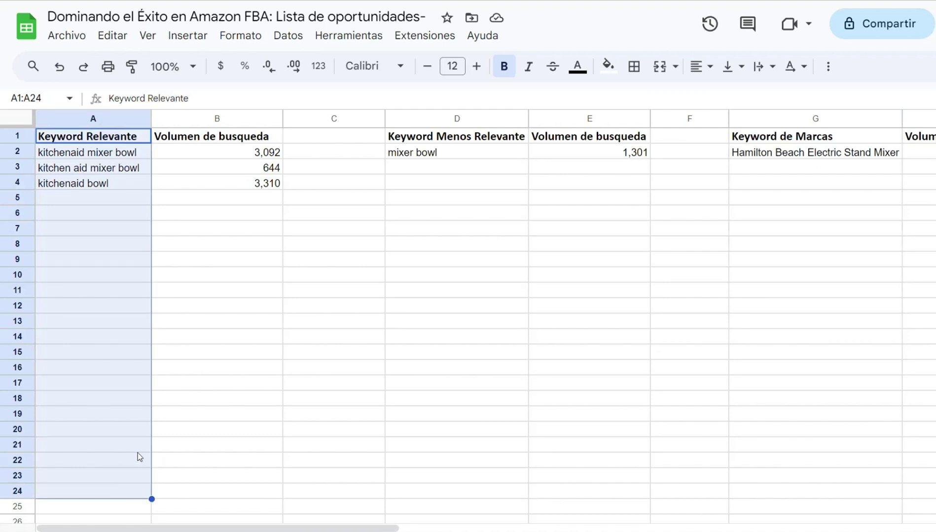